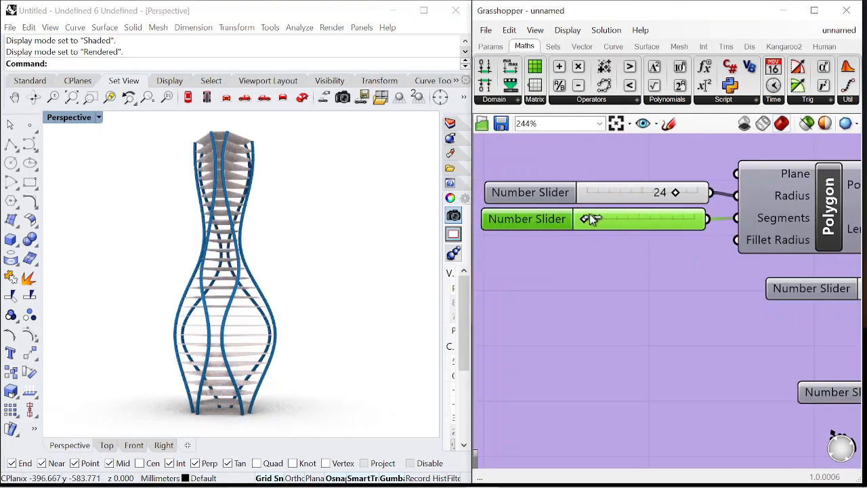
Preview the finished vase by adjusting its segment and multiplication sliders
left_click_drag(591, 220, 667, 225)
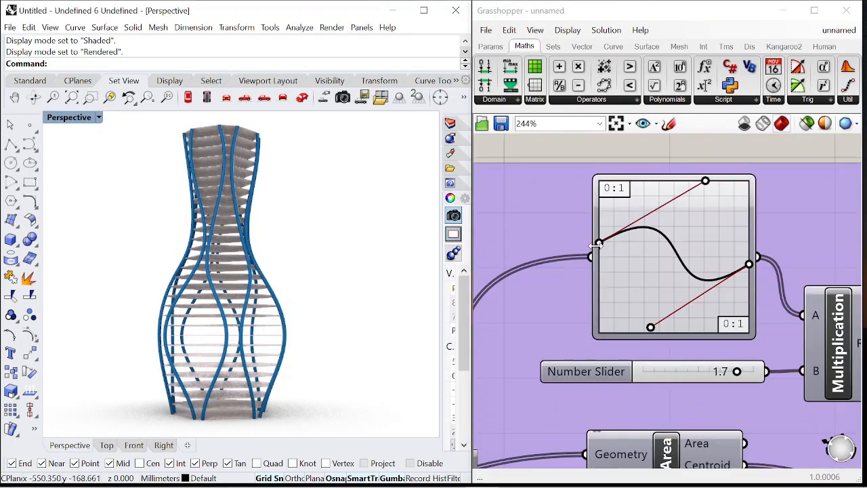
left_click_drag(651, 323, 657, 296)
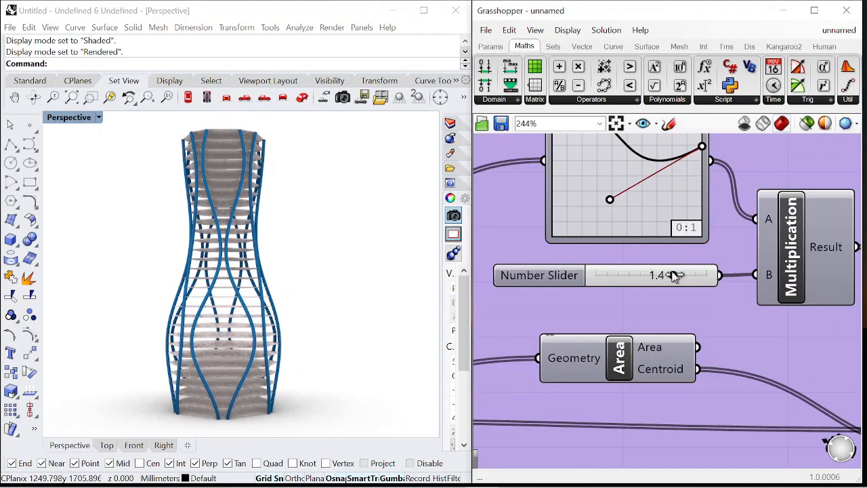
left_click_drag(674, 276, 662, 276)
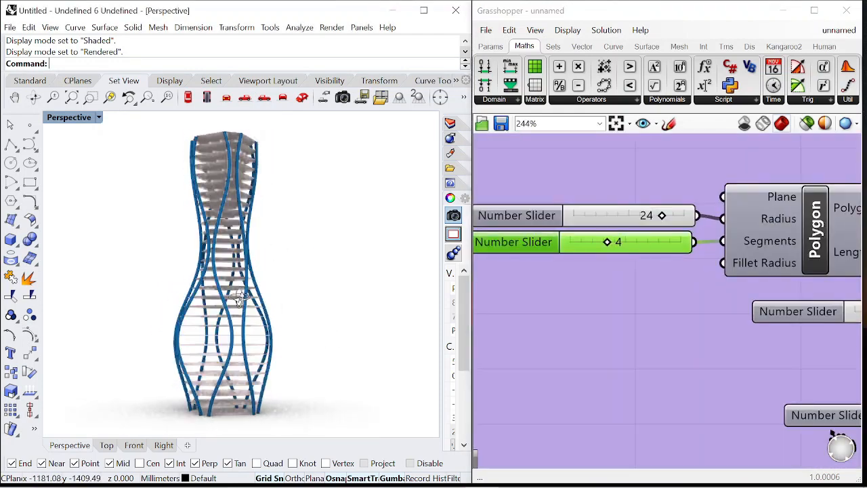
left_click_drag(675, 218, 694, 220)
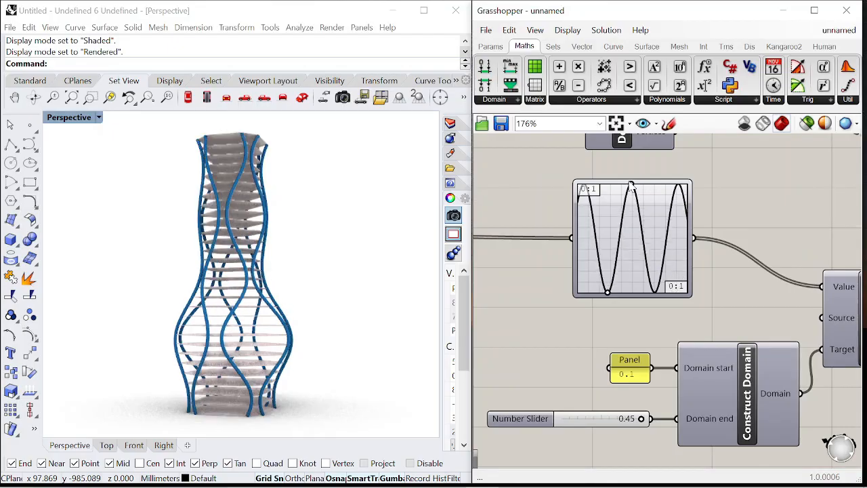
left_click_drag(630, 187, 583, 291)
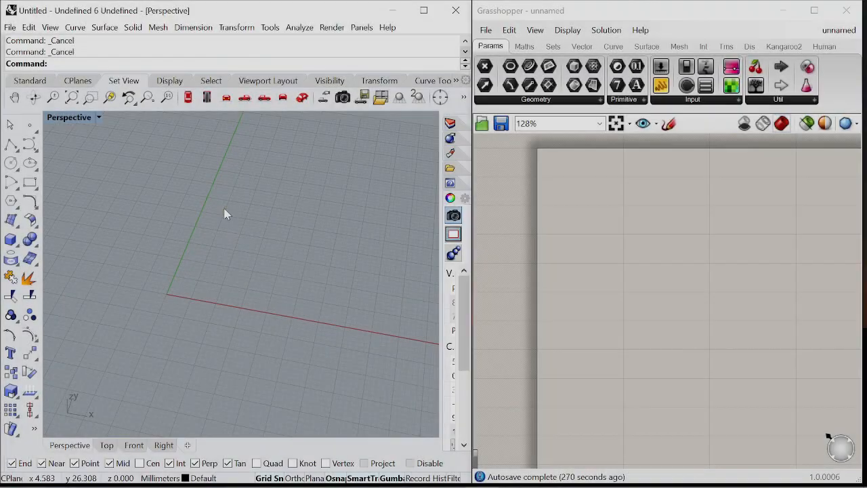
Place a Polygon component on the empty canvas
scroll(169, 264, "up", 8)
scroll(271, 254, "down", 6)
scroll(259, 262, "up", 4)
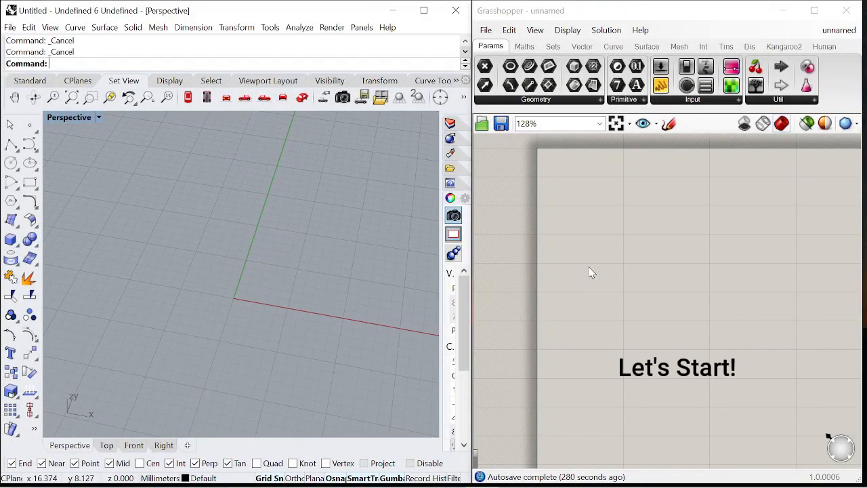
scroll(613, 250, "up", 3)
double_click(629, 298)
type("poly")
left_click(606, 264)
Add a number slider, connect it to the polygon's Segments input, and set it to 4
scroll(615, 273, "down", 5)
scroll(632, 282, "up", 3)
left_click_drag(632, 281, 792, 298)
double_click(666, 293)
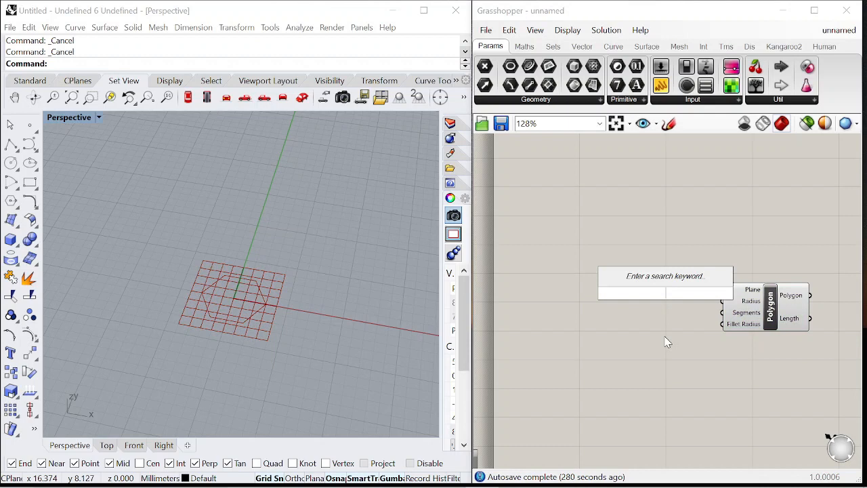
type("0")
key("Return")
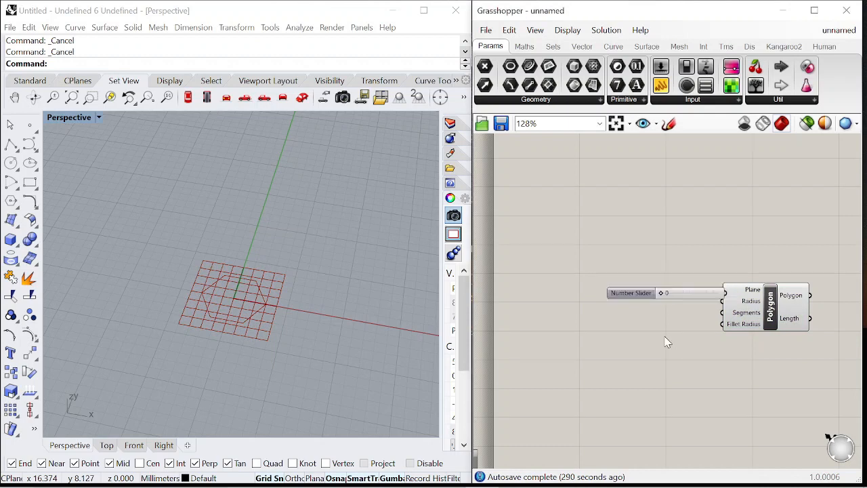
scroll(659, 293, "up", 3)
left_click_drag(639, 296, 565, 317)
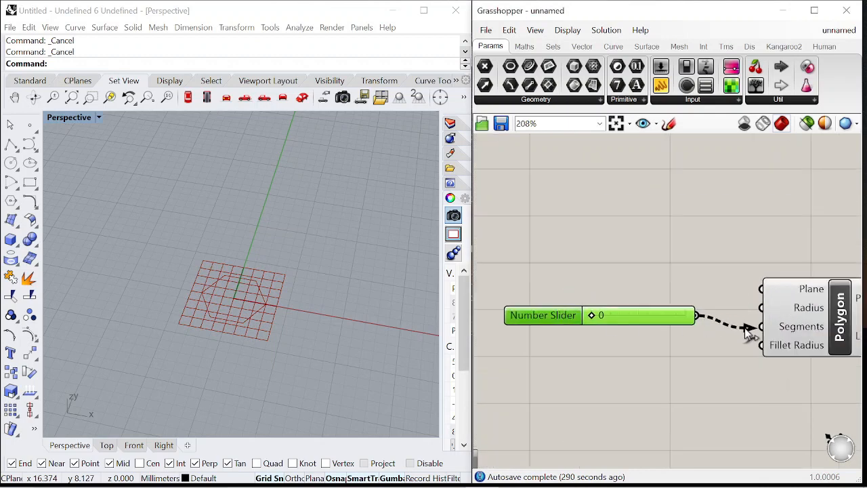
left_click_drag(738, 324, 761, 326)
left_click_drag(594, 317, 645, 317)
left_click_drag(549, 320, 588, 331)
Add a number slider ranging 0 to 20 and connect it to the polygon's Radius input
double_click(577, 292)
type("0<")
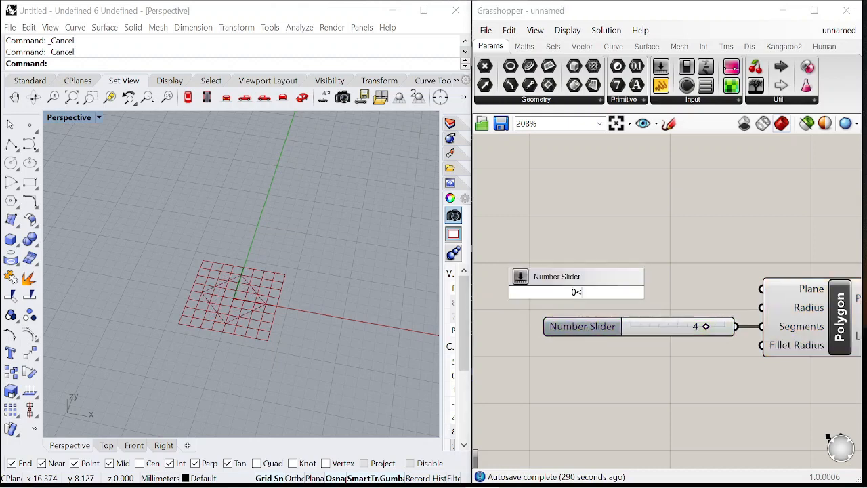
type("20")
key("Return")
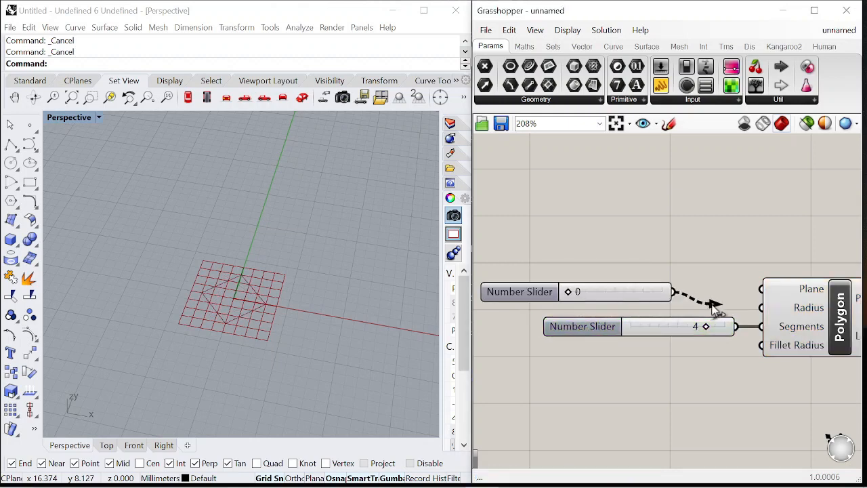
left_click_drag(698, 303, 761, 307)
Set the polygon's radius slider to 10 and its segments slider to 3
left_click_drag(564, 294, 632, 291)
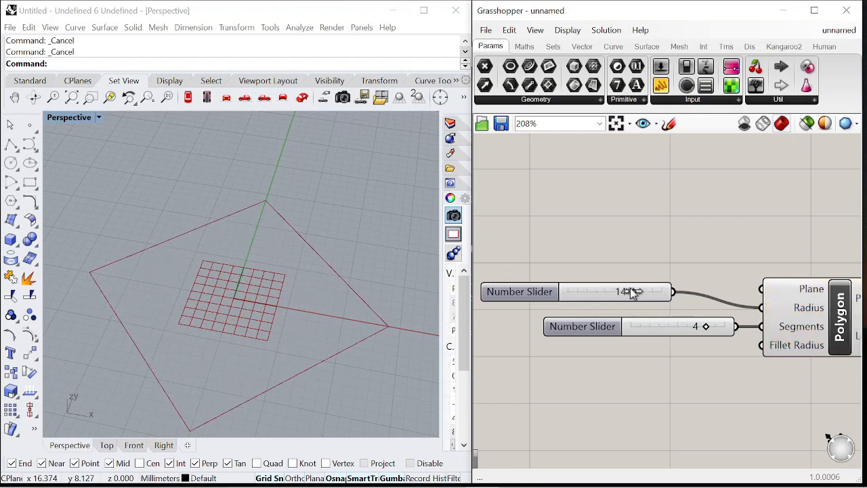
left_click_drag(708, 331, 685, 330)
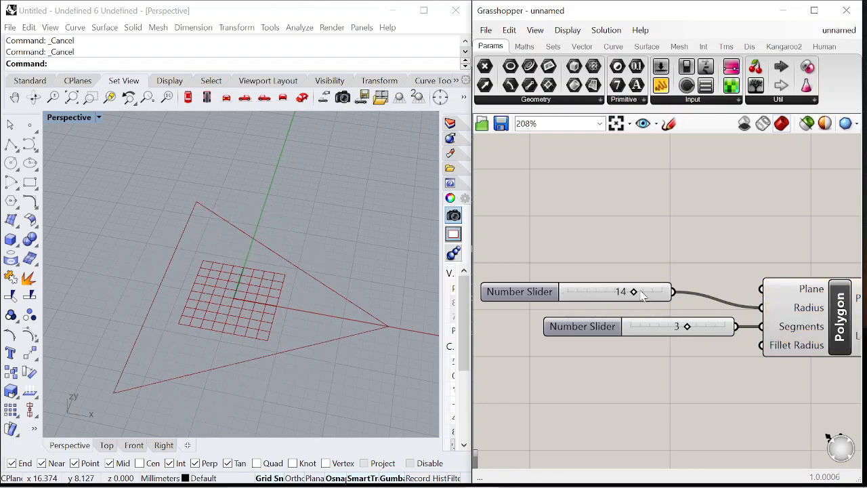
left_click_drag(635, 291, 615, 292)
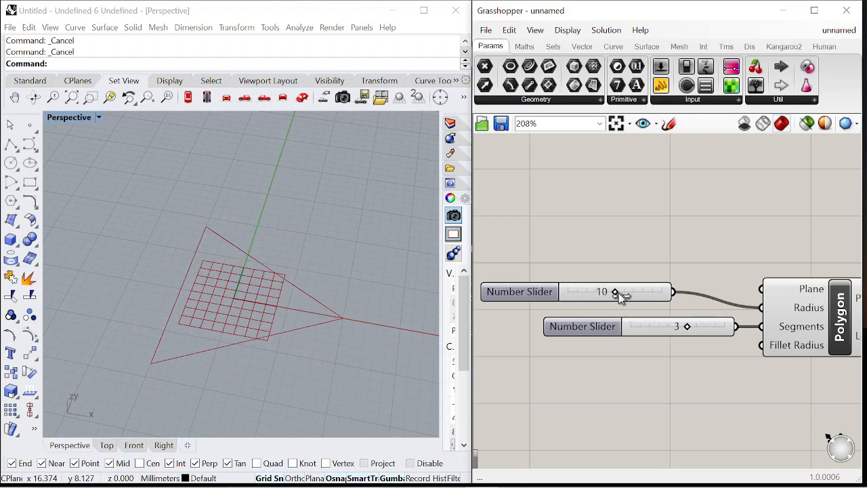
Add a Linear Array component and feed the polygon output into its Geometry input
left_click_drag(535, 296, 594, 307)
scroll(326, 257, "down", 8)
right_click_drag(324, 257, 274, 250)
scroll(601, 264, "down", 8)
scroll(670, 286, "up", 5)
double_click(678, 290)
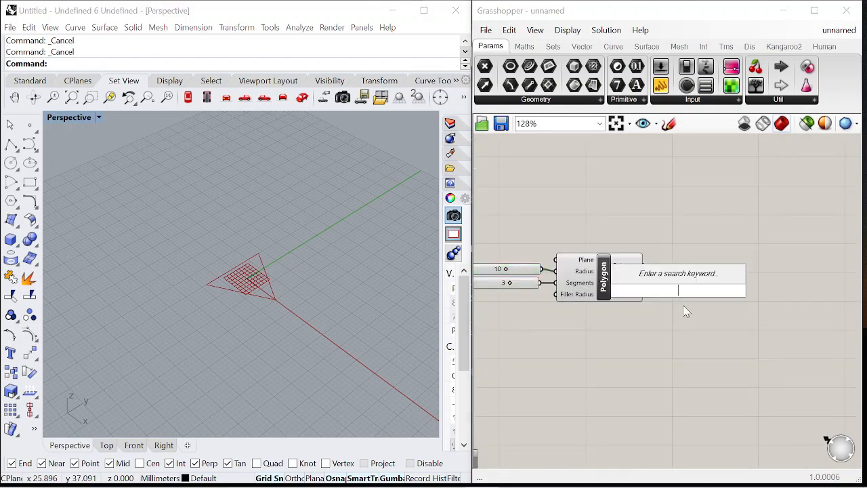
type("linear")
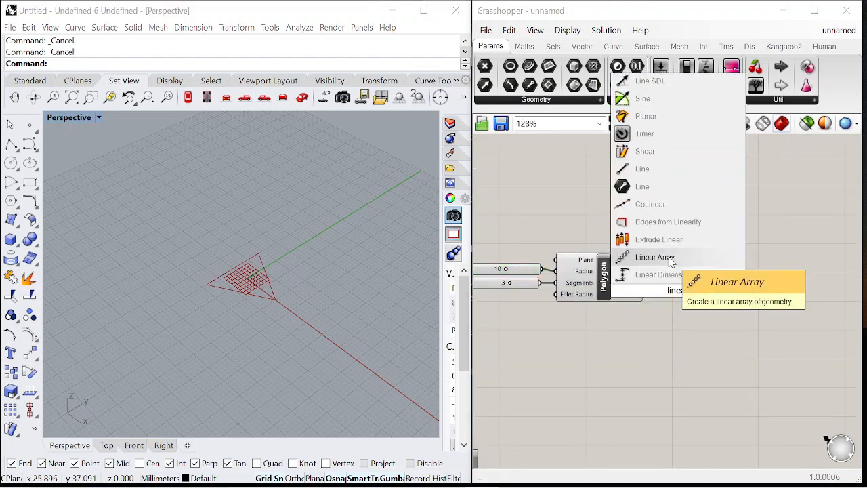
left_click(670, 262)
left_click_drag(644, 266, 676, 264)
Add a Unit Z vector component and connect it to the Linear Array's Direction input
double_click(645, 356)
type("z")
left_click(652, 344)
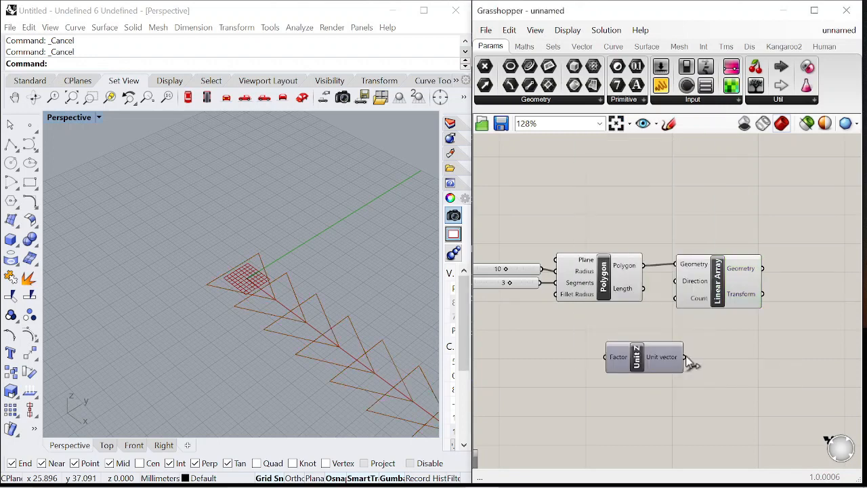
left_click_drag(685, 357, 675, 281)
scroll(677, 319, "down", 2)
left_click_drag(626, 295, 720, 296)
left_click_drag(559, 355, 628, 312)
scroll(591, 316, "up", 5)
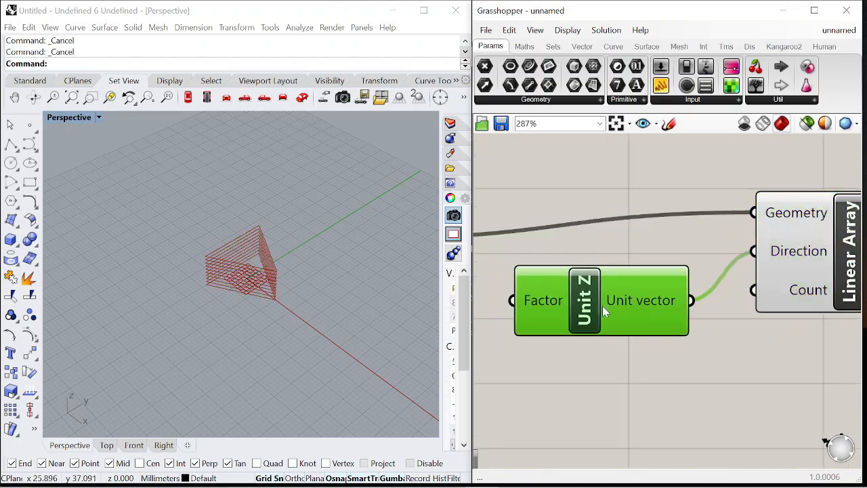
left_click(799, 271)
scroll(646, 319, "down", 2)
Add a decimal number slider and connect it to the Unit Z Factor input
double_click(621, 351)
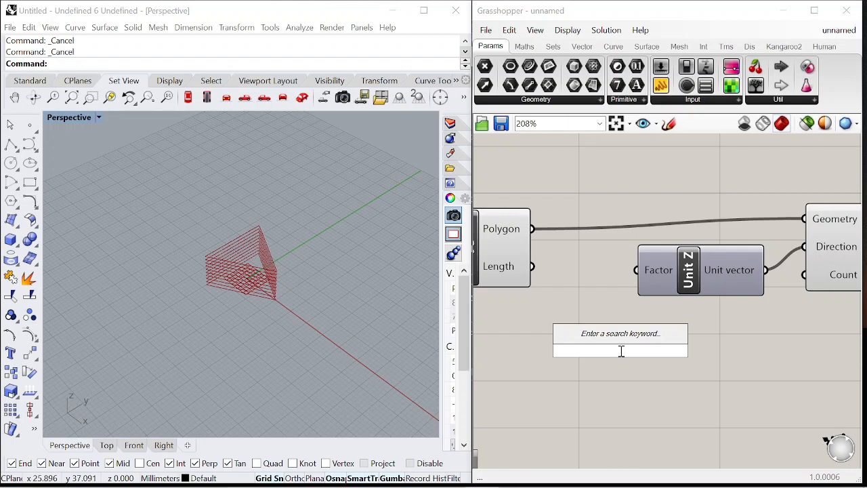
type("0<4.0")
key("Return")
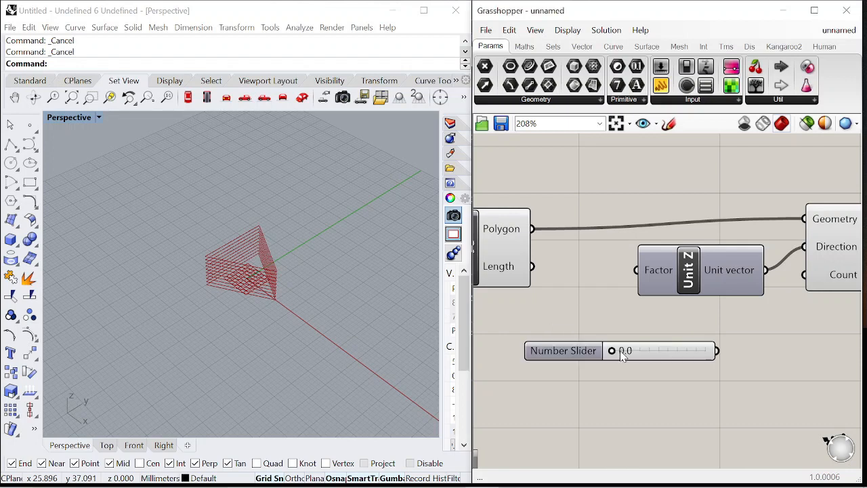
left_click_drag(666, 304, 638, 270)
scroll(675, 355, "down", 7)
scroll(735, 299, "up", 3)
left_click_drag(733, 385, 667, 324)
left_click_drag(748, 342, 815, 346)
left_click_drag(572, 386, 595, 347)
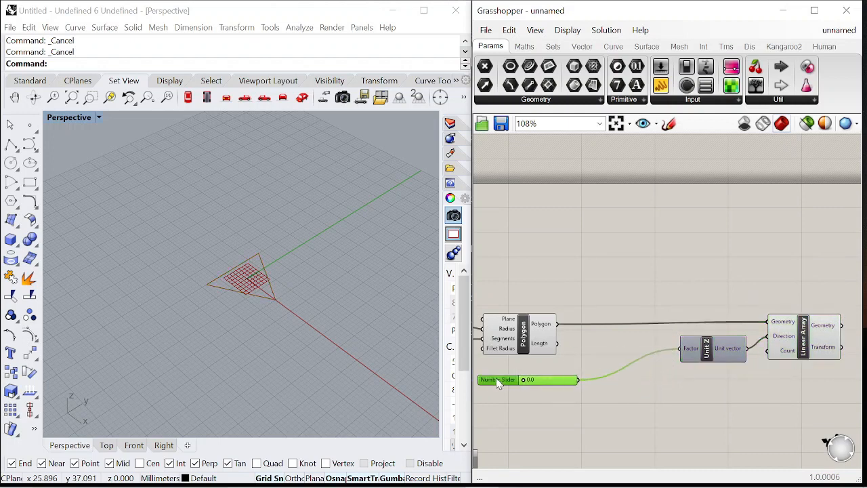
Move the Unit Z and Linear Array components closer to the new slider
left_click_drag(710, 364, 656, 373)
left_click_drag(796, 329, 719, 352)
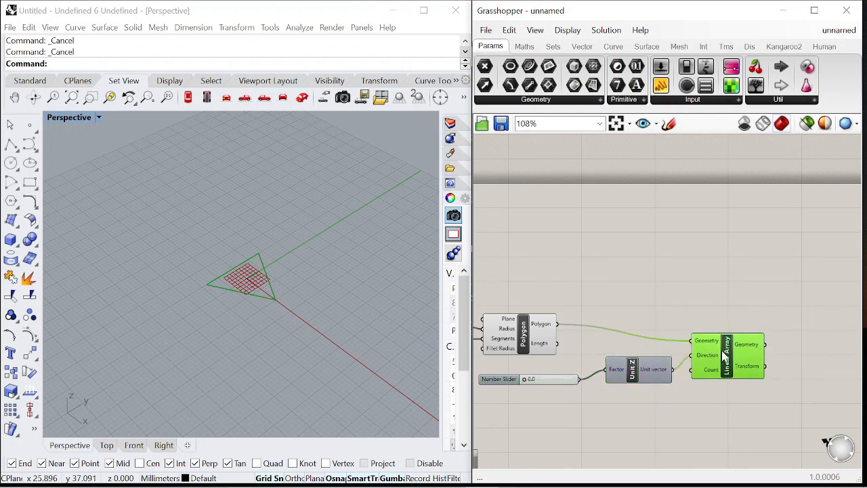
scroll(717, 349, "down", 4)
scroll(745, 332, "up", 5)
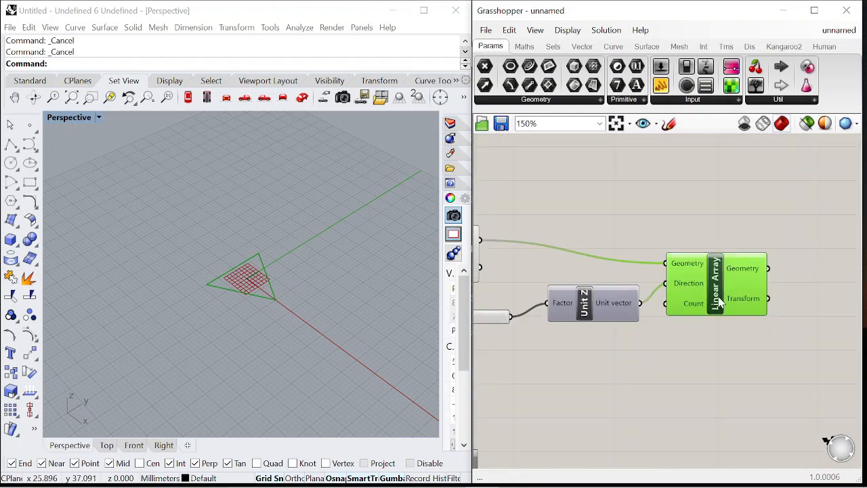
Add an integer slider connected to the Linear Array's Count input, set to 19
double_click(625, 377)
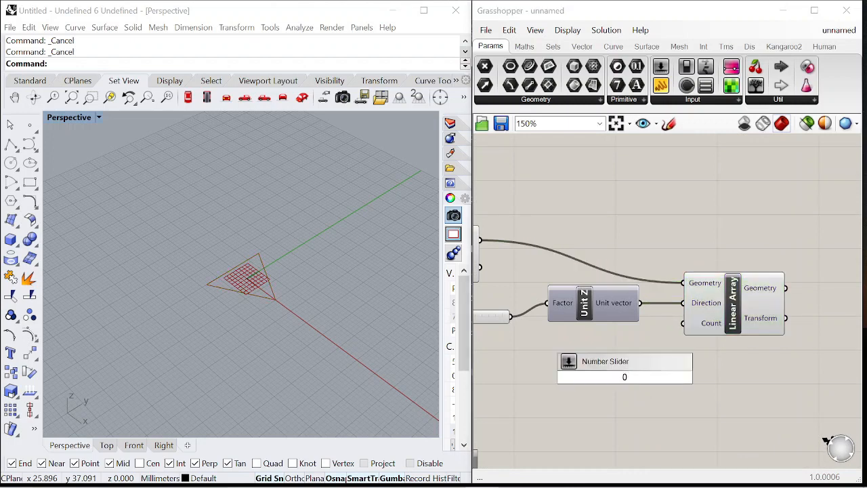
key("Return")
scroll(616, 353, "down", 4)
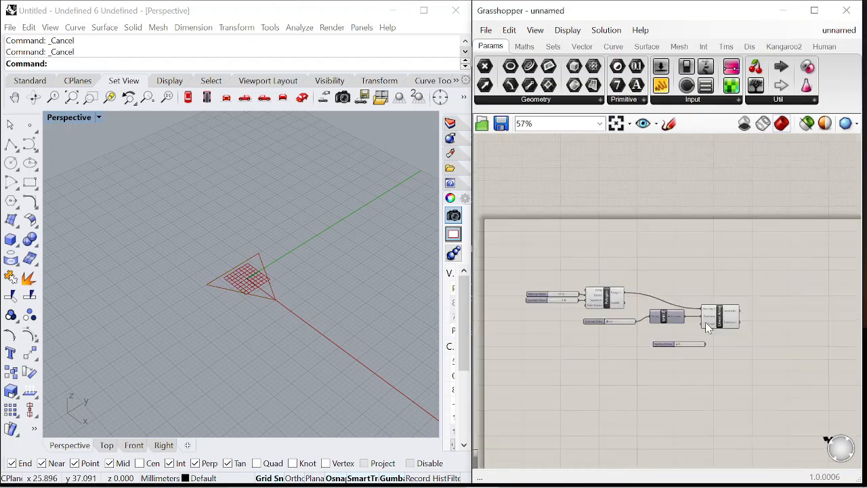
scroll(616, 353, "up", 4)
left_click_drag(615, 353, 652, 339)
scroll(651, 339, "down", 4)
scroll(756, 363, "up", 4)
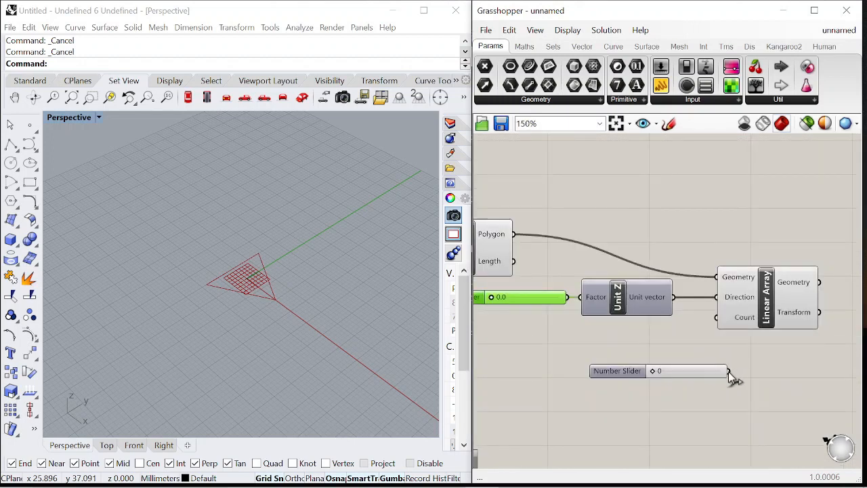
left_click_drag(629, 371, 576, 329)
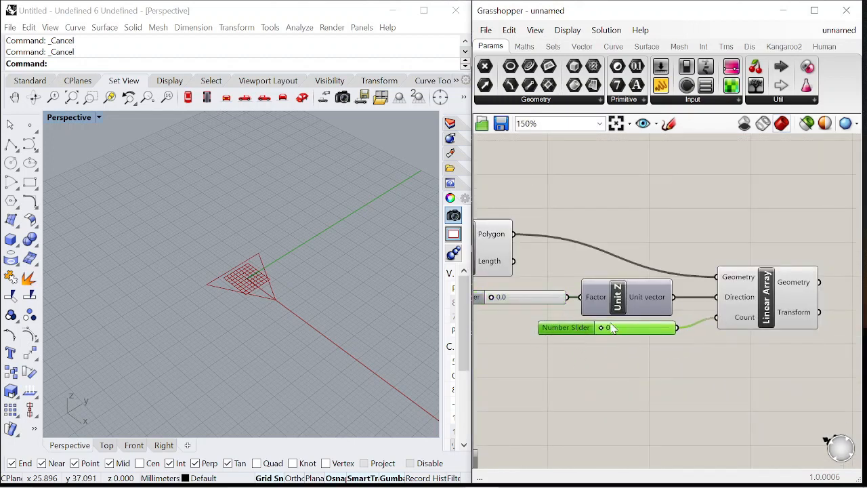
scroll(738, 337, "down", 4)
left_click(714, 305)
scroll(707, 309, "up", 5)
scroll(692, 328, "down", 4)
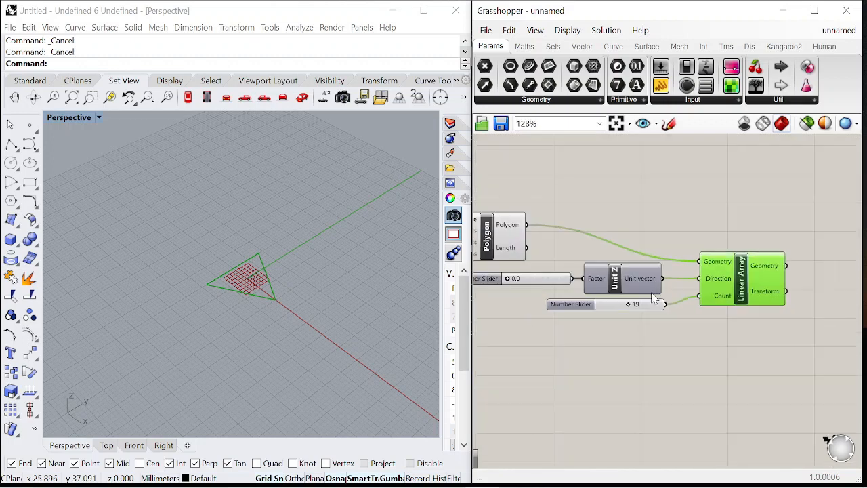
Set the Unit Z factor slider to 4.0 to space the arrayed polygons vertically
scroll(523, 319, "up", 5)
double_click(523, 319)
scroll(481, 271, "up", 1)
left_click_drag(490, 277, 620, 283)
right_click_drag(291, 284, 313, 280)
scroll(313, 280, "down", 2)
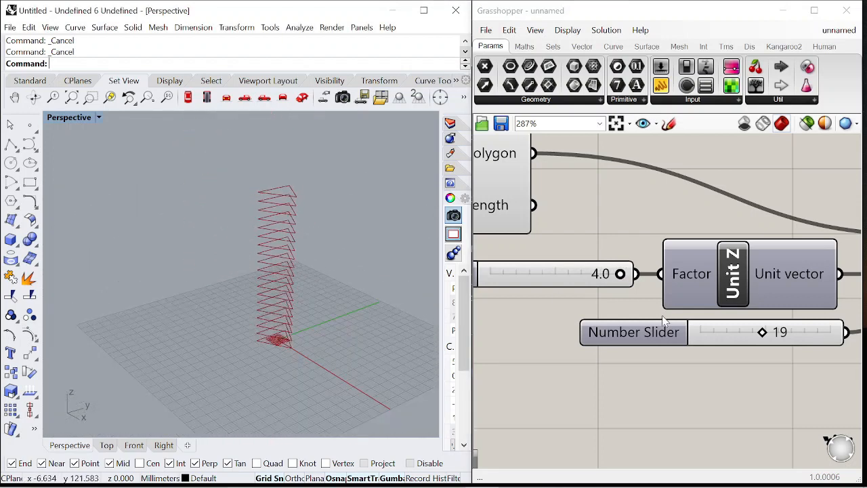
Raise the array count slider to 30
scroll(725, 325, "up", 2)
left_click_drag(735, 338, 755, 338)
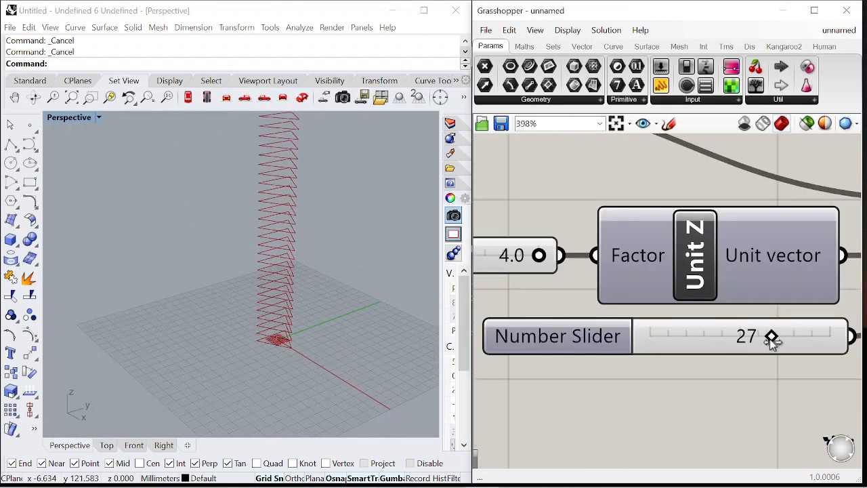
scroll(325, 325, "down", 2)
scroll(596, 271, "down", 6)
scroll(582, 226, "up", 2)
scroll(569, 231, "up", 2)
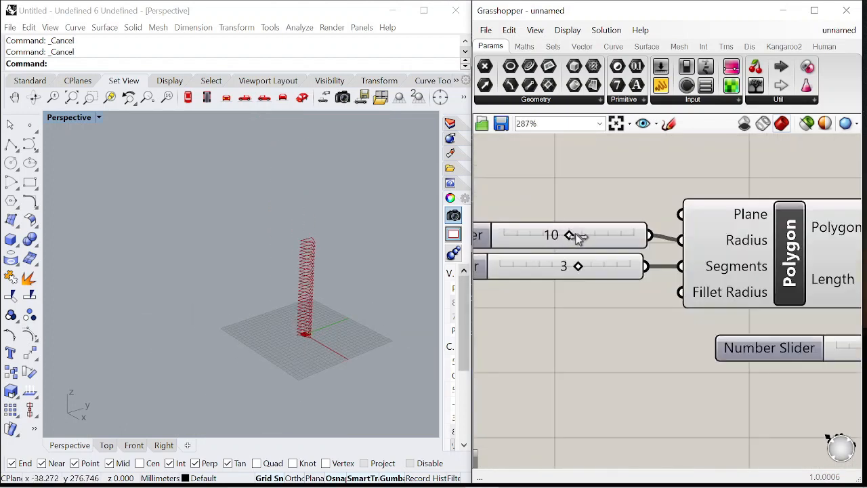
Adjust the polygon radius slider and orbit the viewport to inspect the stacked tower
left_click_drag(597, 237, 611, 238)
scroll(301, 298, "up", 7)
right_click_drag(294, 298, 318, 291)
scroll(677, 224, "down", 10)
scroll(677, 224, "up", 6)
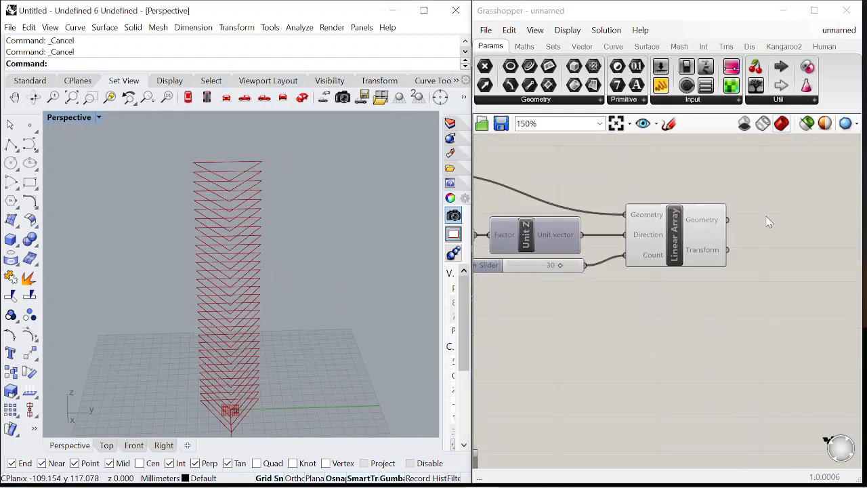
Add a Scale component and connect the Linear Array's Geometry output to its Geometry input
left_click(713, 237)
double_click(771, 240)
type("scale")
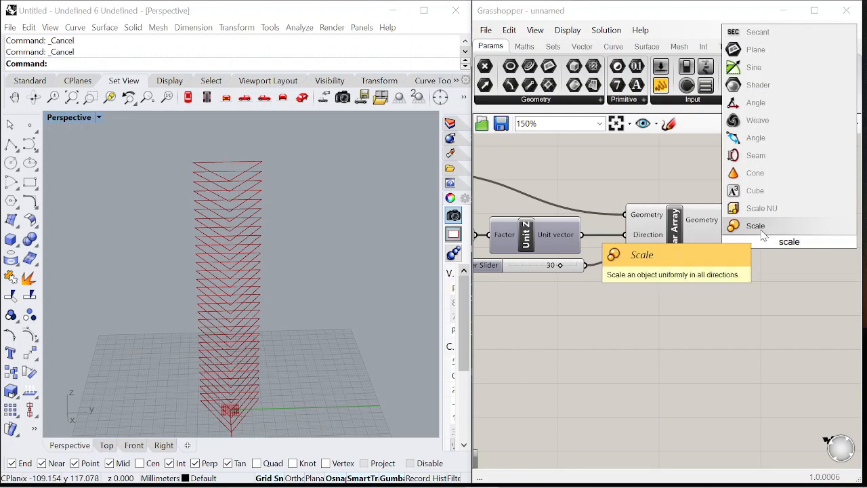
left_click(763, 233)
right_click_drag(746, 227, 689, 235)
left_click_drag(671, 228, 681, 235)
left_click_drag(720, 250, 777, 256)
Add an Area component fed by the Linear Array's Geometry output
scroll(708, 181, "down", 4)
scroll(726, 214, "up", 5)
double_click(688, 318)
type("area")
key("Return")
left_click_drag(634, 287, 634, 317)
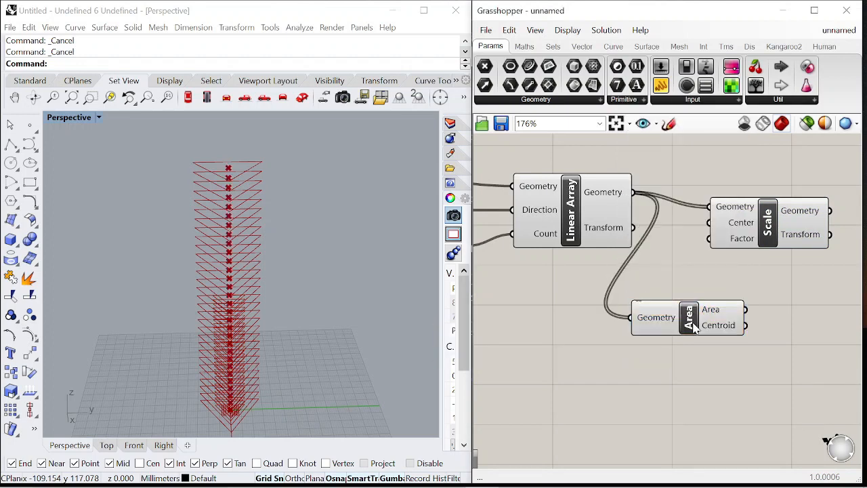
Connect the Area's Centroid output to the Scale's Center input and reposition the Area component
left_click_drag(710, 228, 710, 226)
scroll(597, 254, "down", 6)
scroll(673, 243, "up", 5)
left_click_drag(667, 252, 800, 236)
left_click_drag(547, 329, 584, 168)
left_click_drag(775, 232, 762, 236)
left_click(671, 280)
double_click(672, 280)
double_click(688, 318)
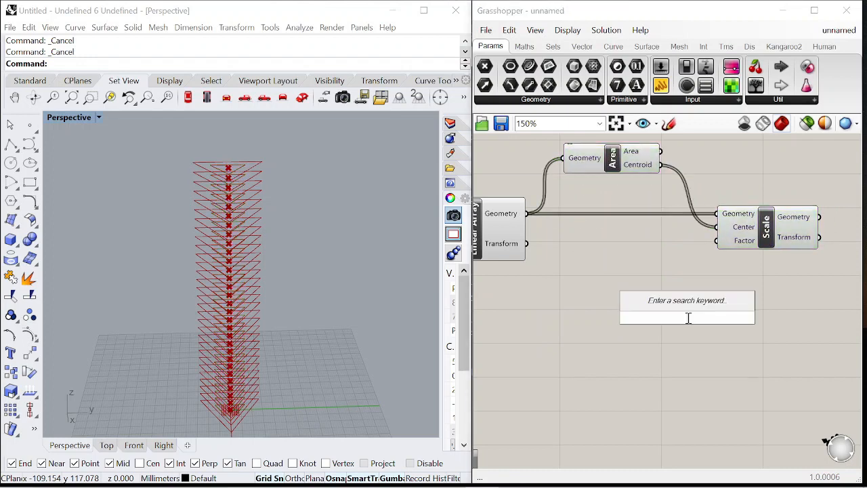
scroll(791, 255, "down", 2)
left_click(635, 341)
scroll(676, 295, "down", 1)
scroll(508, 250, "up", 2)
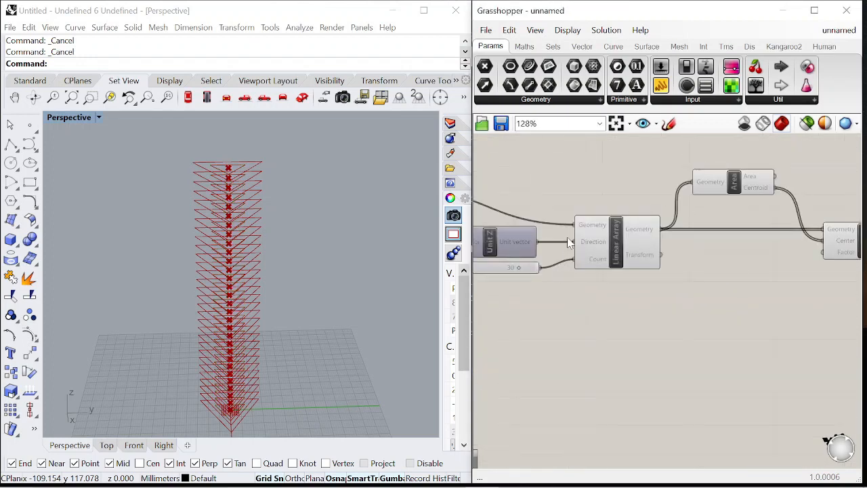
Add a Range component below the Linear Array and connect the count slider to its Steps input
double_click(572, 317)
type("range")
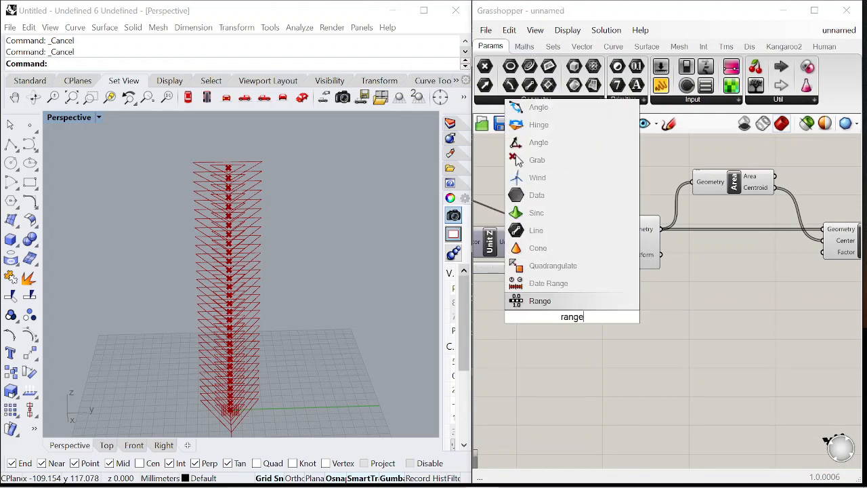
key("Return")
scroll(624, 284, "up", 1)
scroll(590, 280, "down", 5)
scroll(596, 275, "up", 6)
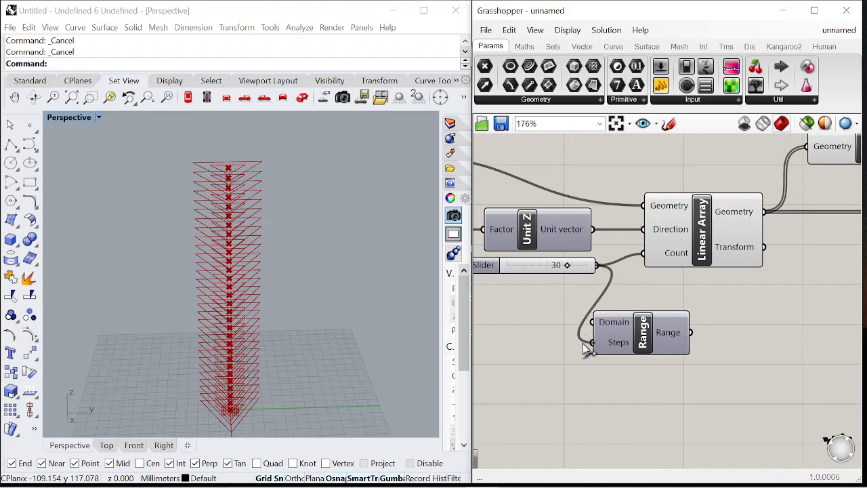
Finish connecting the count slider to the Range's Steps input and inspect the Range output values
left_click_drag(581, 346, 591, 342)
scroll(624, 309, "down", 4)
scroll(636, 284, "up", 2)
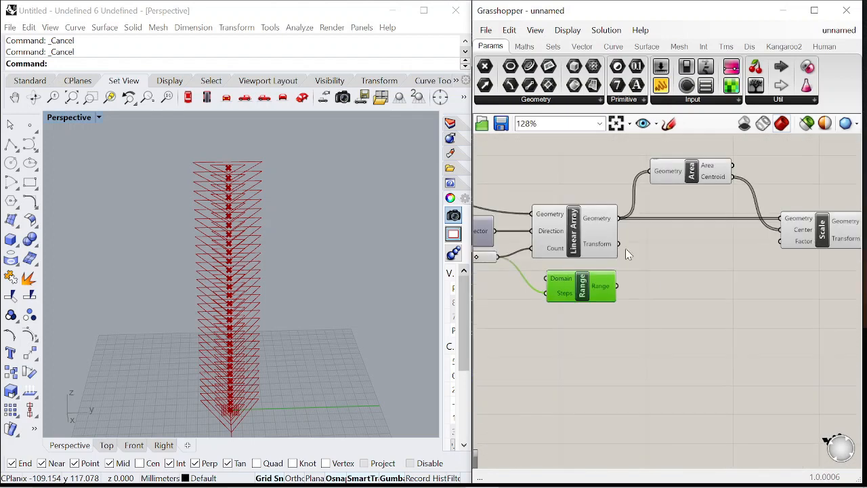
mouse_move(605, 298)
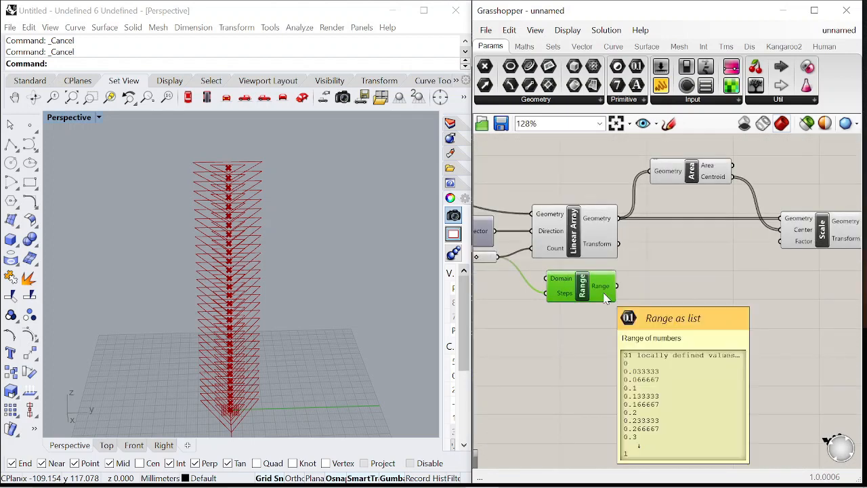
scroll(605, 298, "down", 4)
scroll(627, 295, "up", 3)
scroll(653, 281, "down", 1)
scroll(648, 295, "up", 2)
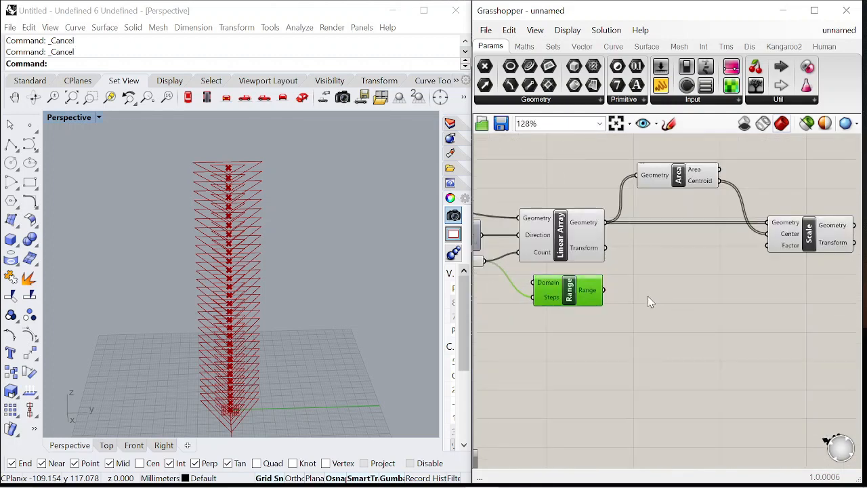
scroll(680, 296, "down", 1)
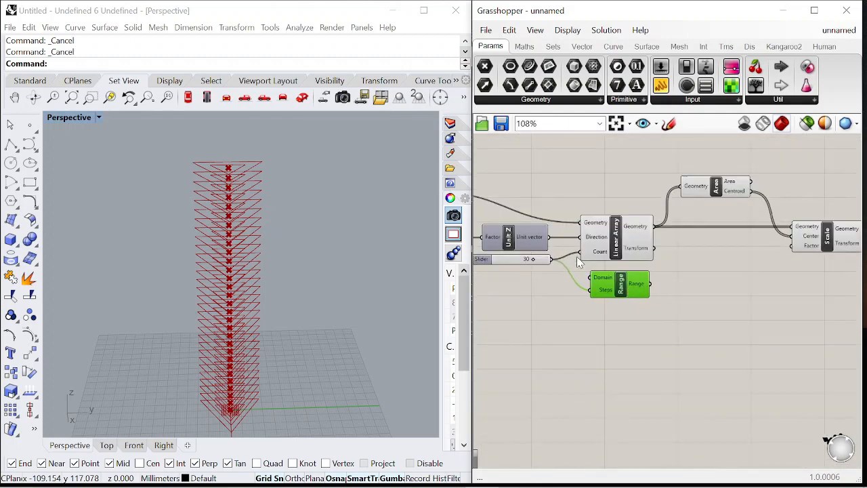
scroll(729, 196, "down", 6)
scroll(684, 203, "up", 7)
scroll(751, 218, "down", 3)
scroll(772, 213, "up", 4)
mouse_move(707, 204)
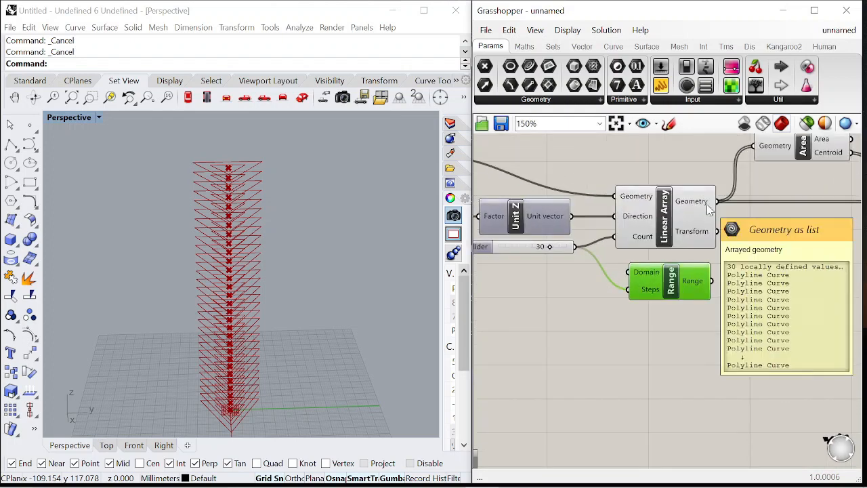
Add a Subtraction component and a panel containing 1 wired into its B input
left_click(525, 47)
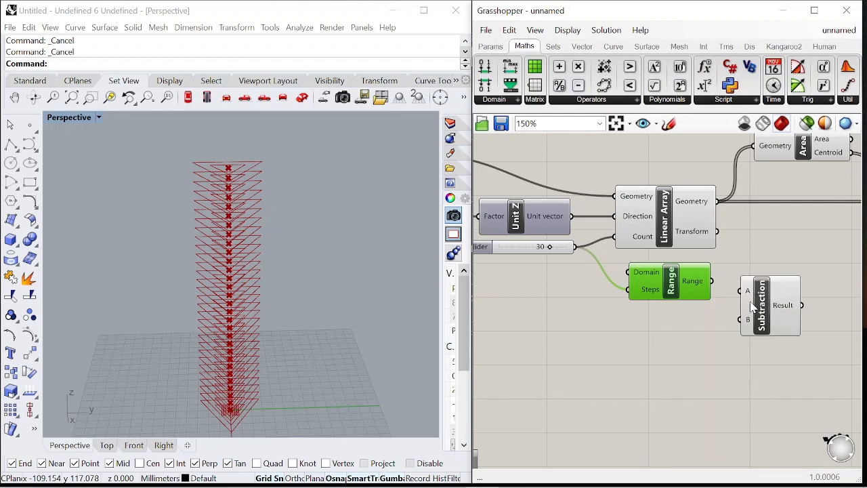
left_click_drag(714, 282, 741, 291)
double_click(682, 370)
type("\"1")
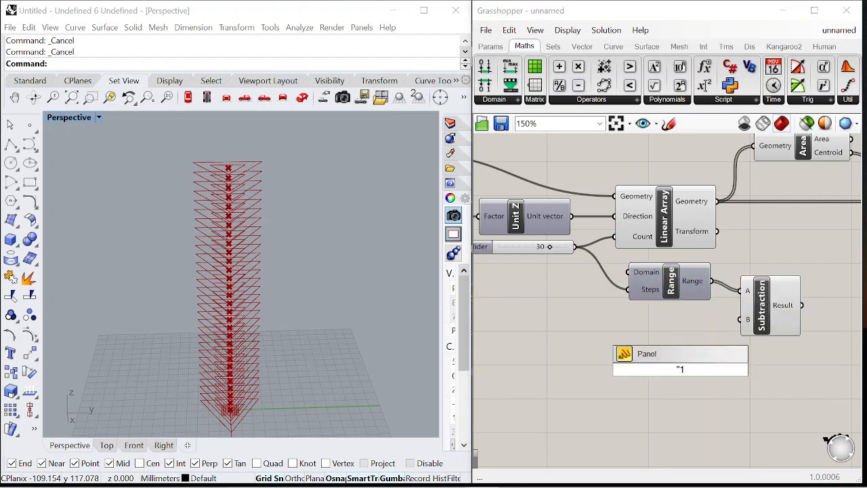
key("Return")
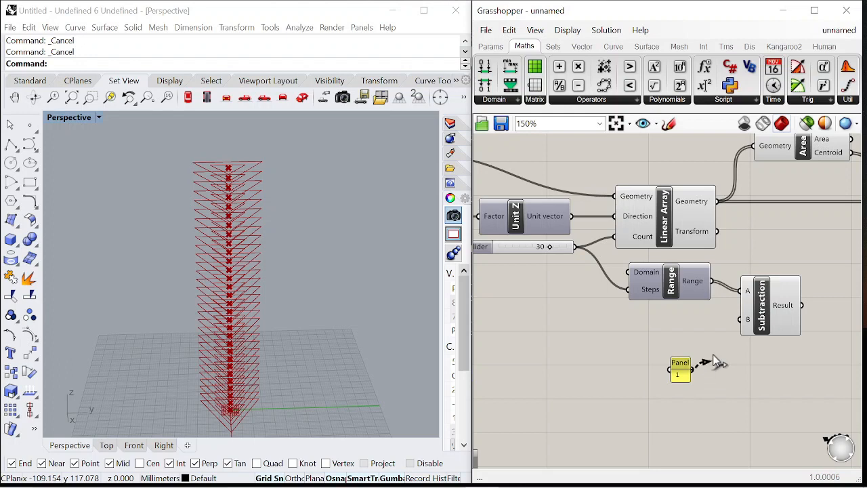
left_click_drag(683, 369, 692, 342)
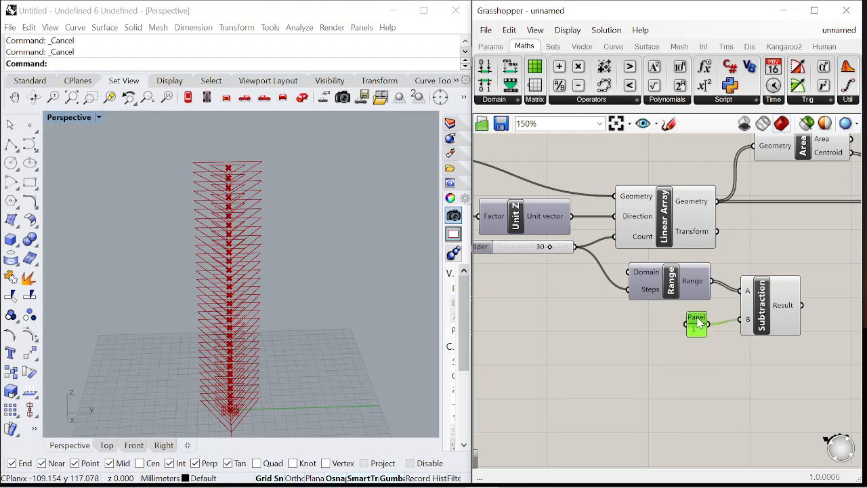
Rewire the count slider into Subtraction A and the Subtraction Result into the Range's Steps input
scroll(699, 322, "down", 3)
right_click_drag(686, 309, 636, 308)
scroll(636, 308, "up", 2)
right_click_drag(736, 317, 666, 306)
scroll(677, 291, "down", 3)
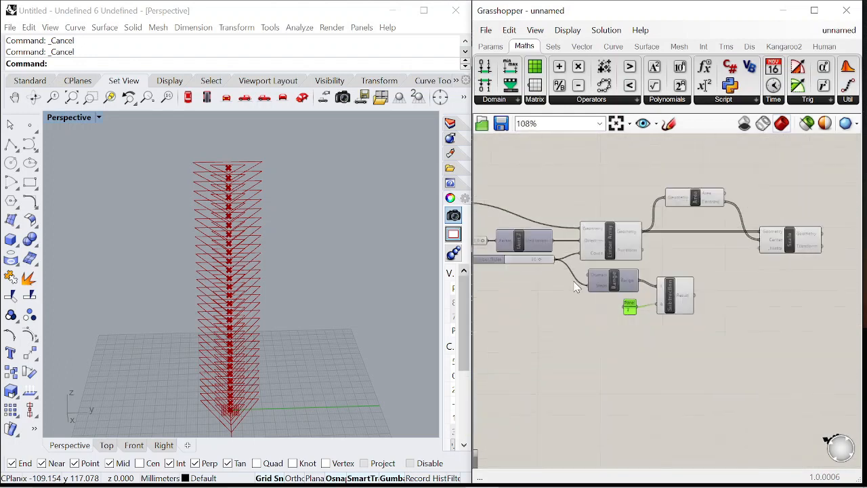
scroll(579, 287, "up", 3)
left_click_drag(726, 298, 573, 289)
left_click(666, 323)
left_click_drag(646, 287, 680, 294)
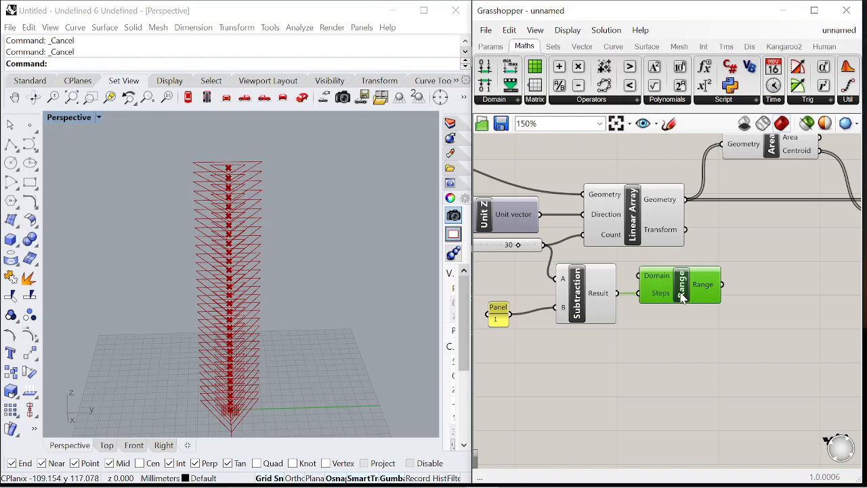
scroll(599, 303, "down", 1)
scroll(520, 308, "up", 1)
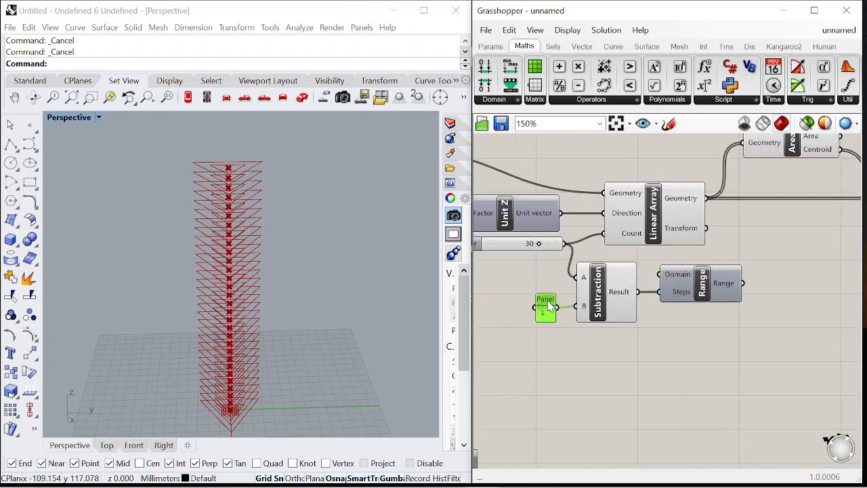
scroll(548, 301, "down", 1)
right_click_drag(738, 282, 618, 276)
mouse_move(577, 280)
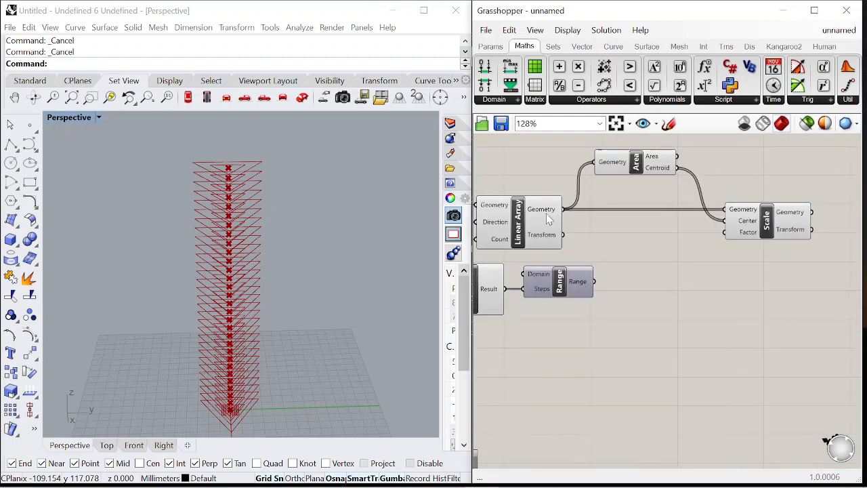
Add a Graph Mapper fed by the Range output and set its graph type to Bezier
double_click(639, 285)
type("graph")
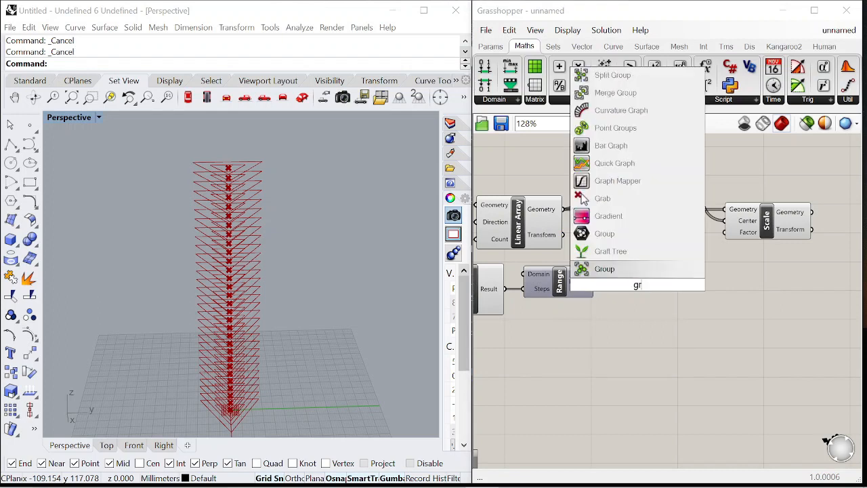
left_click(620, 269)
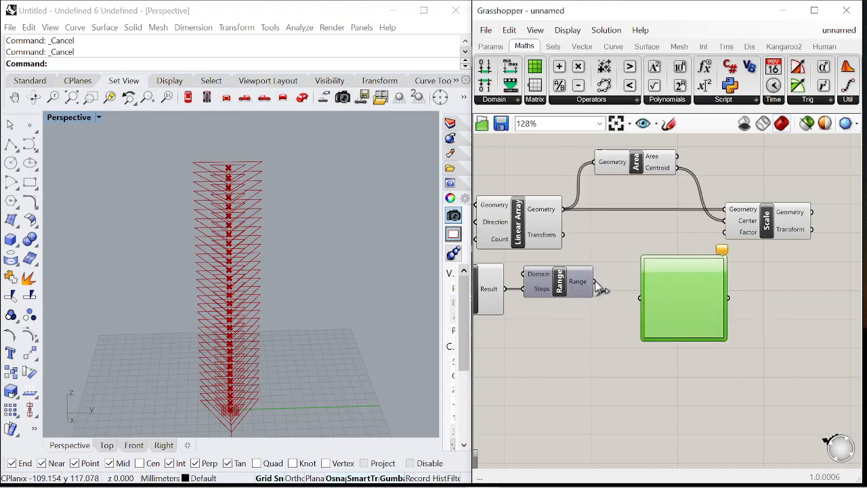
right_click(691, 299)
mouse_move(750, 444)
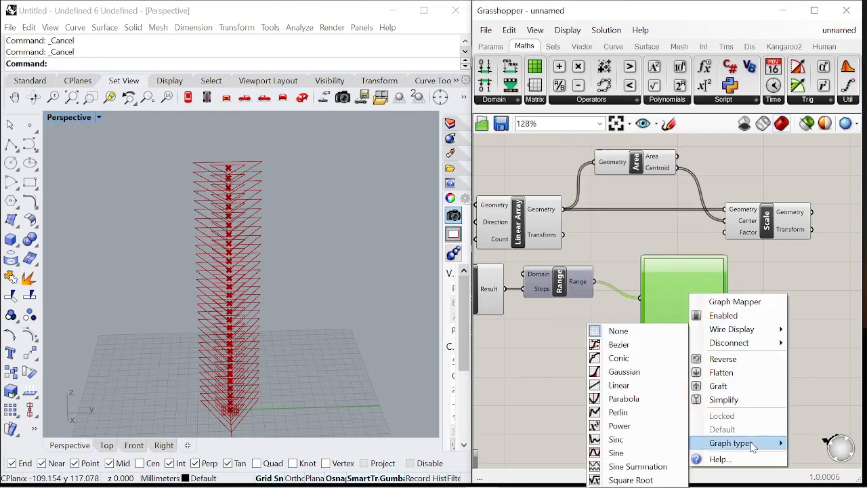
left_click(639, 361)
Add a Multiplication component with the Graph Mapper output feeding its A input
scroll(647, 221, "down", 5)
scroll(739, 208, "up", 4)
left_click_drag(660, 234, 737, 235)
left_click(733, 296)
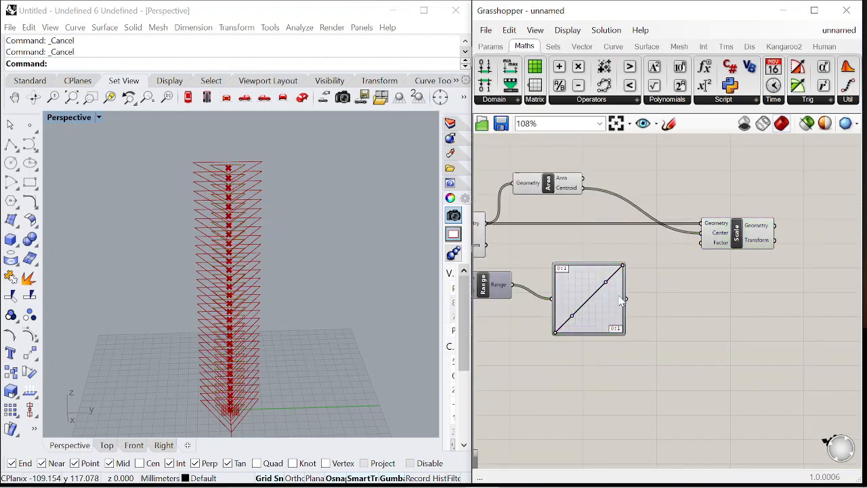
scroll(619, 298, "up", 2)
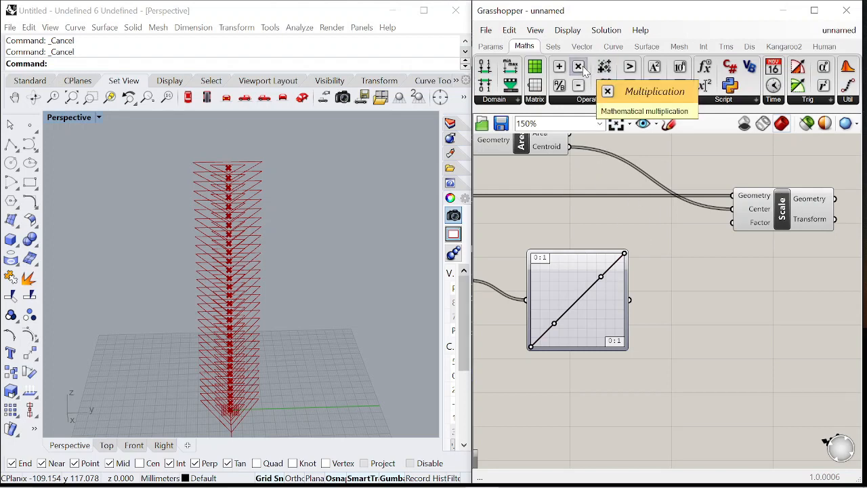
left_click_drag(581, 67, 700, 334)
scroll(743, 205, "down", 2)
scroll(676, 318, "up", 2)
Add a number slider ranging 0 to 2 into Multiplication B and connect the Result to the Scale's Factor input
double_click(623, 332)
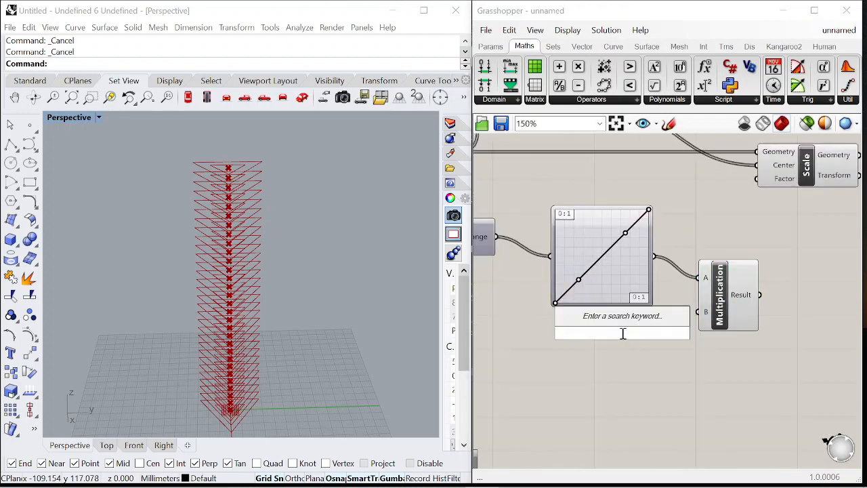
type("0<2.")
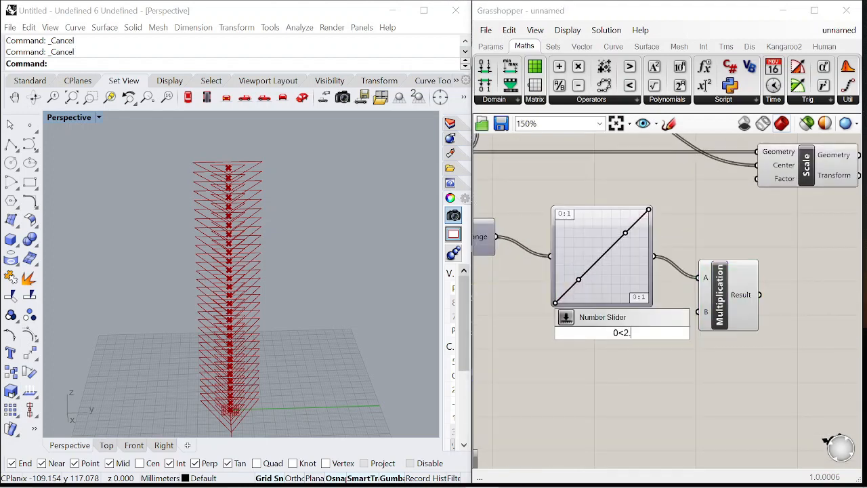
key("Return")
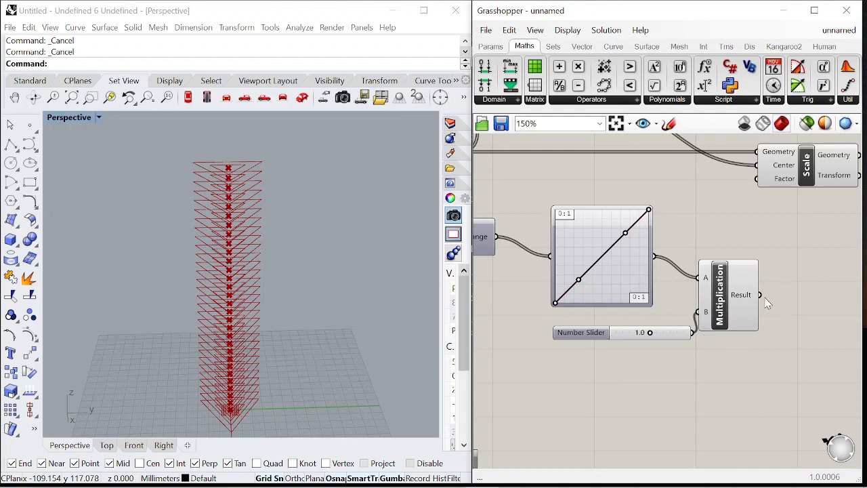
left_click_drag(775, 173, 773, 179)
left_click_drag(729, 300, 718, 263)
scroll(579, 296, "up", 3)
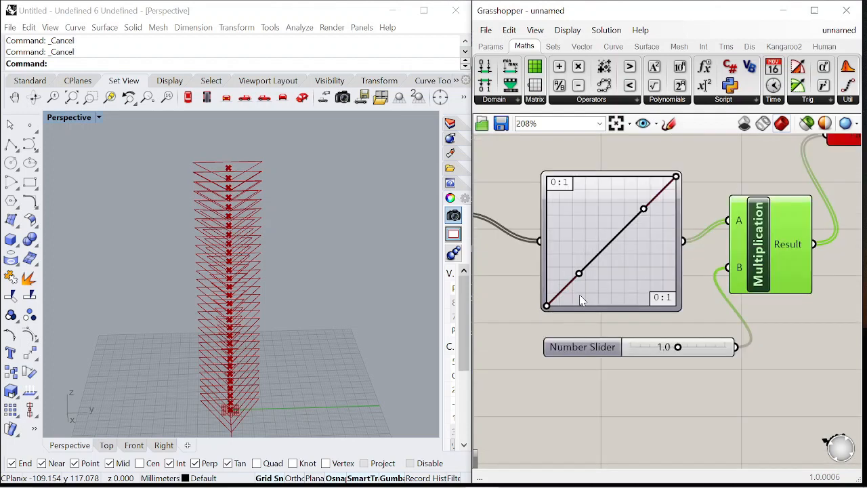
Reshape the Bezier graph into an S-curve by moving its control points
left_click_drag(548, 300, 547, 224)
scroll(639, 241, "down", 8)
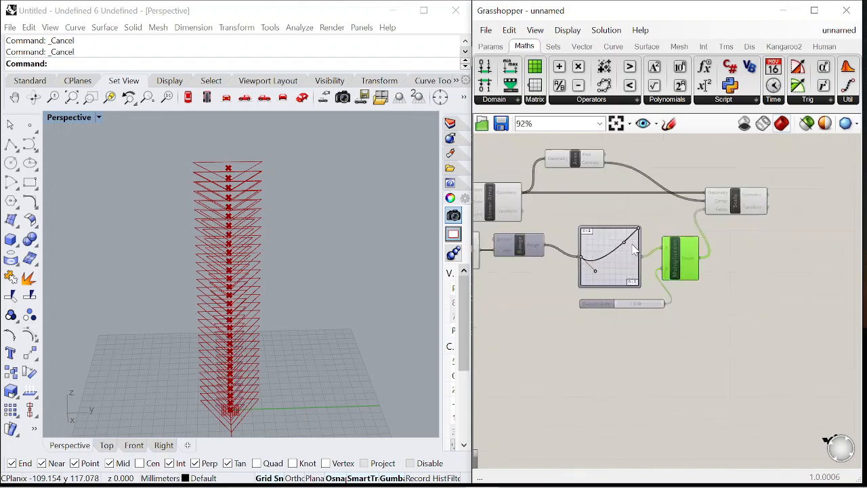
scroll(624, 247, "up", 6)
left_click_drag(624, 241, 623, 291)
left_click_drag(569, 293, 583, 210)
left_click_drag(548, 273, 547, 244)
left_click_drag(653, 212, 652, 271)
left_click_drag(624, 297, 600, 314)
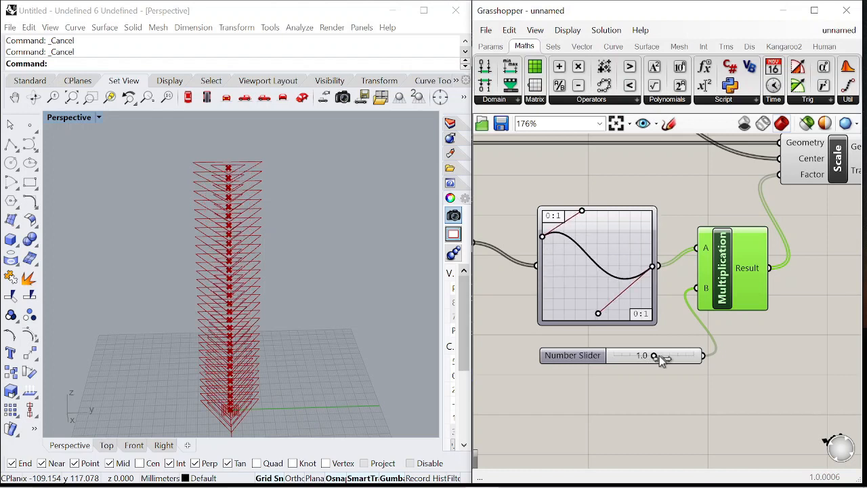
Set the multiplier slider to 1.7
left_click_drag(655, 356, 684, 356)
scroll(681, 353, "down", 5)
scroll(644, 239, "down", 4)
Disable preview on the intermediate unscaled components
left_click_drag(614, 298, 494, 182)
right_click(597, 184)
left_click(627, 204)
scroll(643, 242, "up", 4)
left_click(625, 234)
right_click(635, 178)
left_click(666, 195)
scroll(664, 210, "down", 3)
scroll(637, 303, "up", 2)
left_click(627, 312)
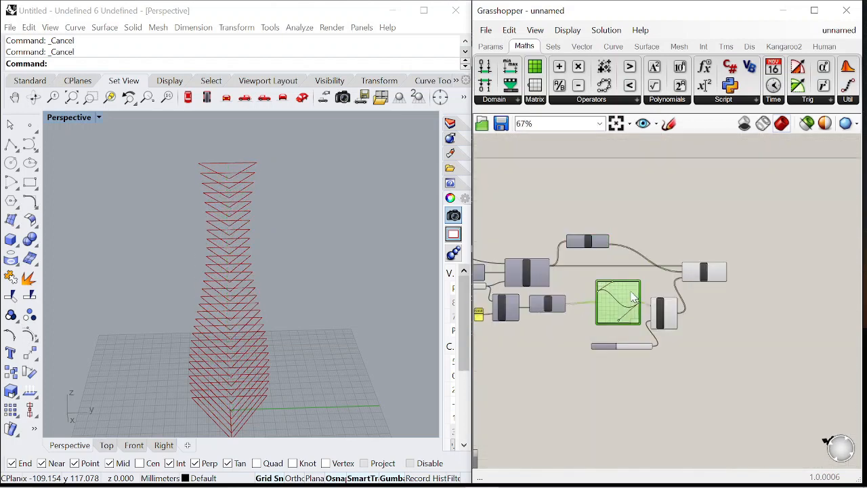
Rearrange the Graph Mapper, Multiplication, slider and Area components into a tidier layout
scroll(624, 318, "up", 1)
scroll(624, 317, "down", 3)
left_click_drag(725, 348, 616, 265)
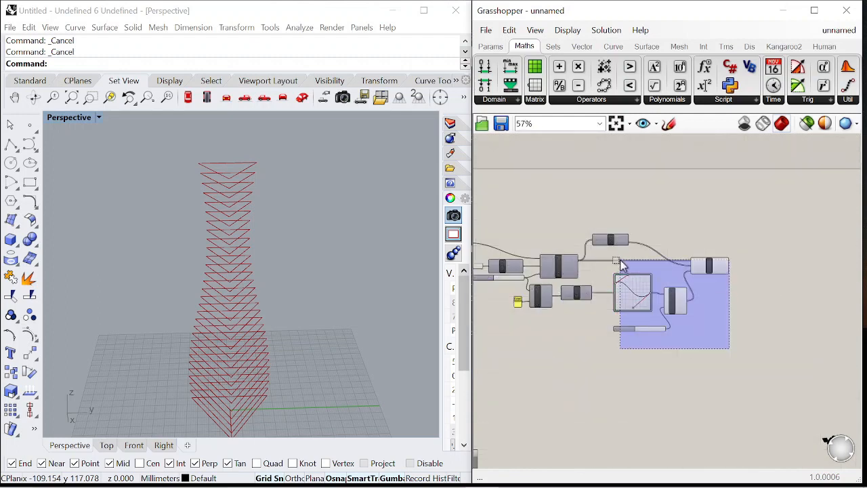
left_click_drag(715, 264, 769, 272)
left_click(654, 276)
right_click_drag(542, 283, 695, 284)
scroll(611, 281, "up", 2)
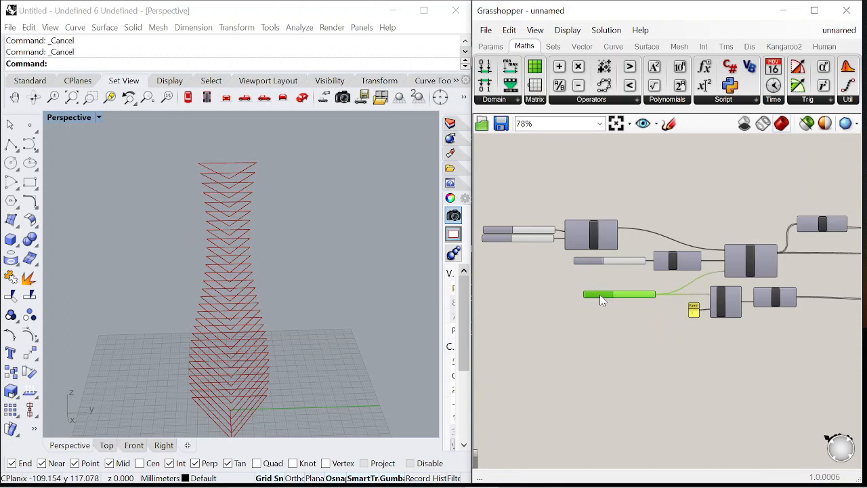
scroll(601, 296, "down", 6)
scroll(719, 296, "up", 7)
left_click(566, 320)
scroll(569, 321, "down", 3)
scroll(692, 283, "up", 2)
left_click_drag(603, 275, 759, 382)
left_click_drag(673, 308, 662, 190)
scroll(640, 223, "up", 2)
scroll(633, 230, "up", 3)
left_click_drag(631, 249, 593, 219)
scroll(725, 245, "down", 3)
left_click_drag(571, 255, 702, 272)
scroll(702, 271, "down", 2)
scroll(711, 223, "up", 3)
left_click_drag(769, 224, 760, 260)
left_click_drag(680, 316, 657, 313)
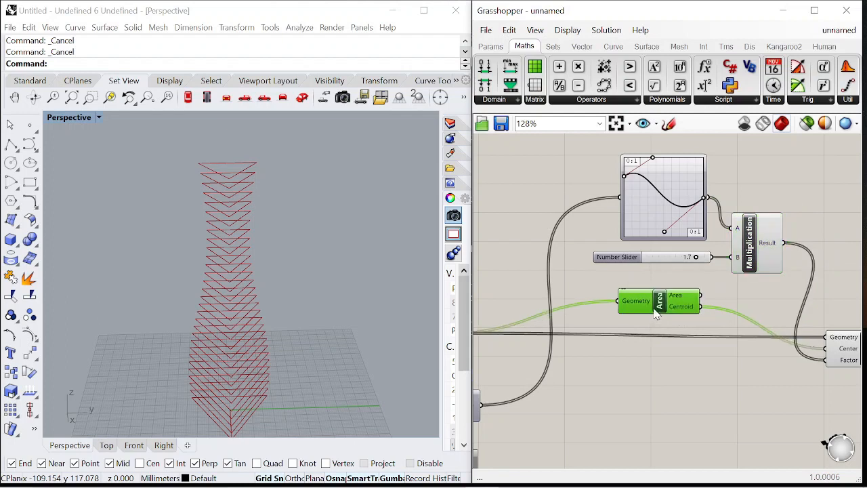
right_click_drag(852, 350, 769, 329)
left_click_drag(768, 328, 775, 330)
left_click(684, 359)
Orbit the perspective viewport to examine the tower form
right_click_drag(307, 263, 291, 285)
scroll(770, 241, "down", 5)
scroll(581, 231, "up", 6)
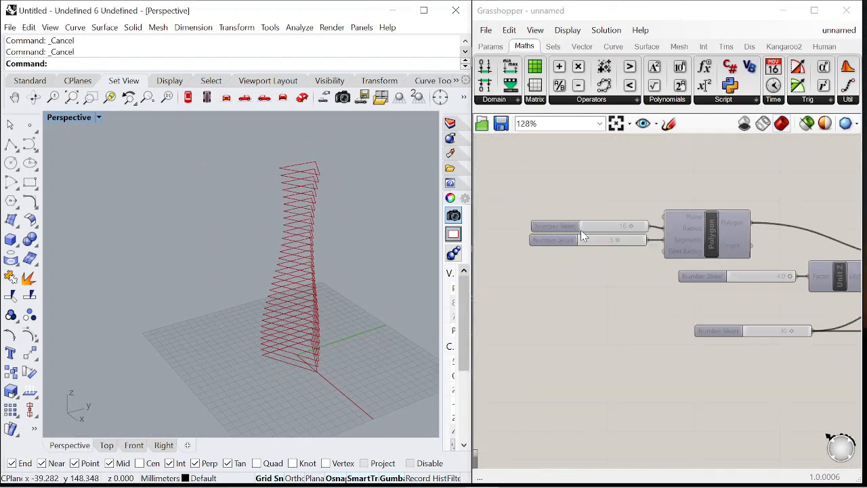
mouse_move(637, 253)
left_mouse_down()
mouse_move(680, 249)
mouse_move(635, 250)
left_mouse_up()
scroll(318, 298, "up", 3)
scroll(318, 298, "down", 3)
scroll(765, 233, "down", 8)
scroll(764, 234, "up", 8)
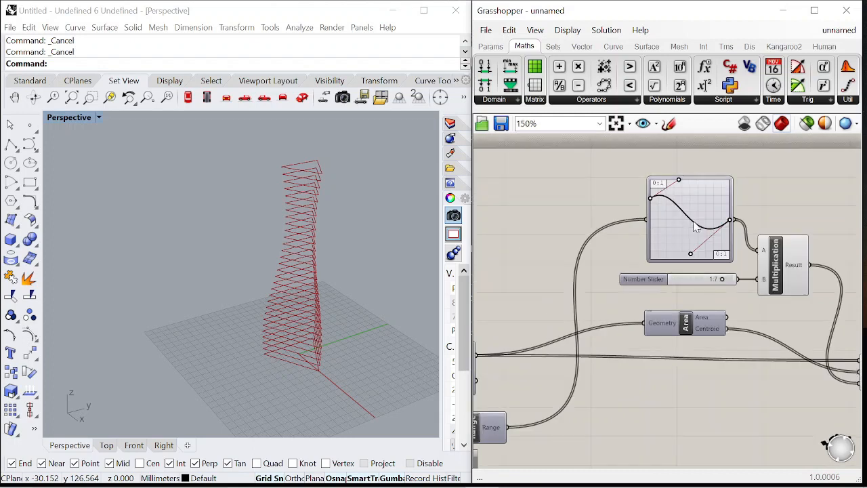
Adjust the Graph Mapper's control points to refine the tower's profile
left_click_drag(752, 220, 751, 237)
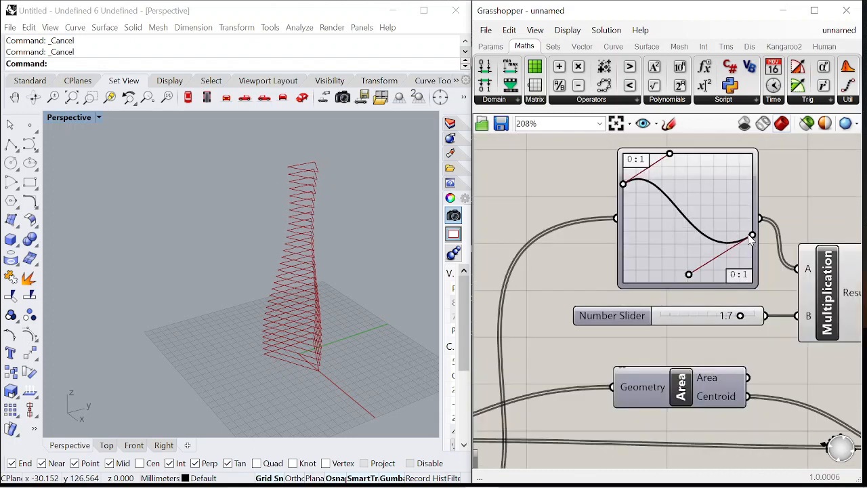
mouse_move(690, 277)
left_mouse_down()
mouse_move(651, 285)
mouse_move(685, 278)
left_mouse_up()
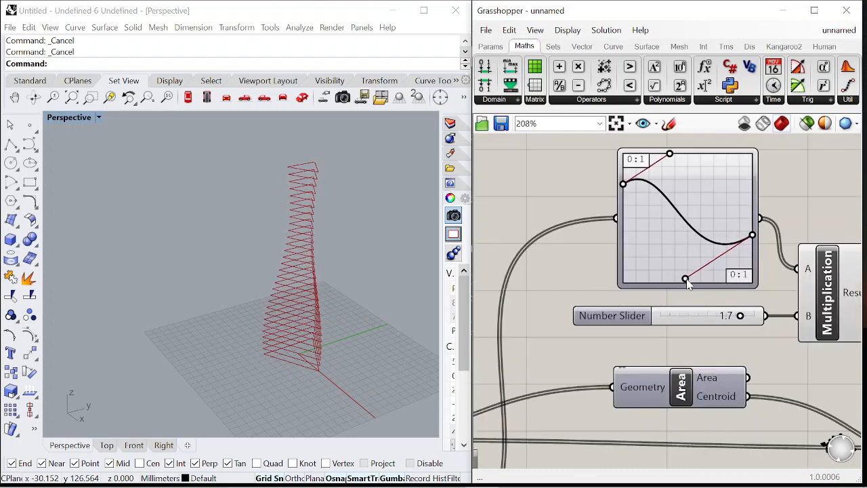
mouse_move(672, 160)
left_mouse_down()
mouse_move(715, 155)
mouse_move(700, 178)
mouse_move(685, 164)
left_mouse_up()
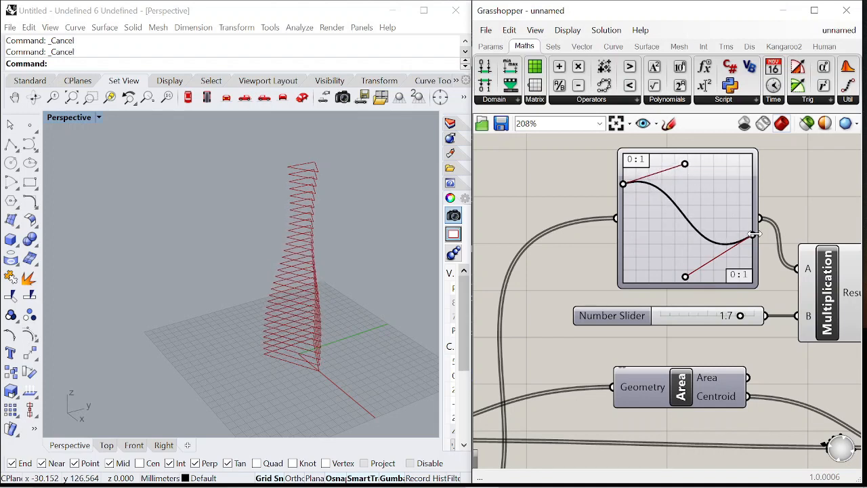
right_click_drag(343, 271, 271, 311)
Select all components and group them
scroll(766, 249, "down", 5)
scroll(767, 249, "down", 3)
left_click_drag(487, 171, 835, 342)
right_click(754, 295)
left_click(801, 390)
left_click_drag(736, 282, 733, 348)
left_click(690, 239)
scroll(616, 223, "down", 2)
scroll(764, 313, "up", 3)
right_click_drag(764, 313, 706, 277)
scroll(705, 276, "up", 3)
scroll(704, 272, "down", 1)
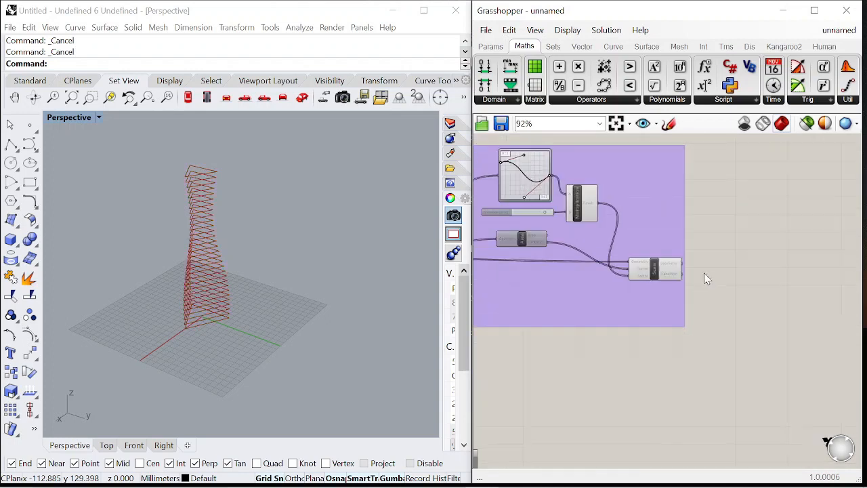
scroll(701, 271, "up", 3)
scroll(679, 267, "up", 1)
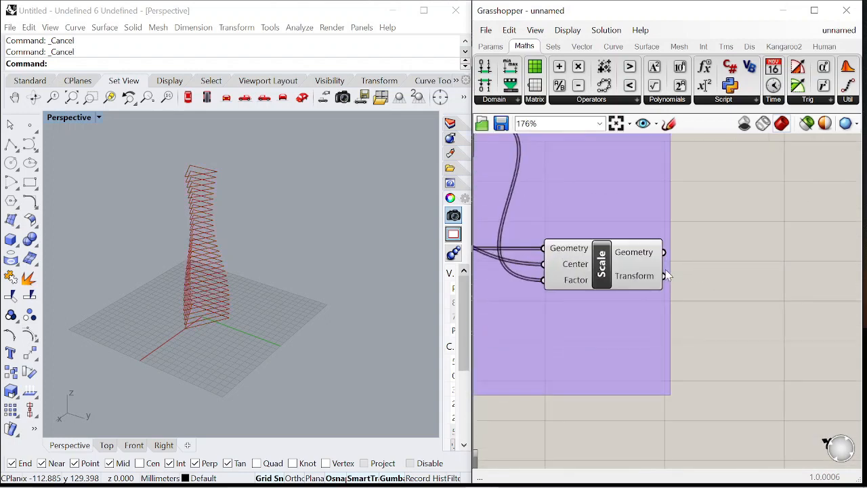
Add a Deconstruct Brep component and feed the Scale component's Geometry output into its Brep input
right_click_drag(718, 266, 653, 269)
left_click(517, 268)
double_click(726, 273)
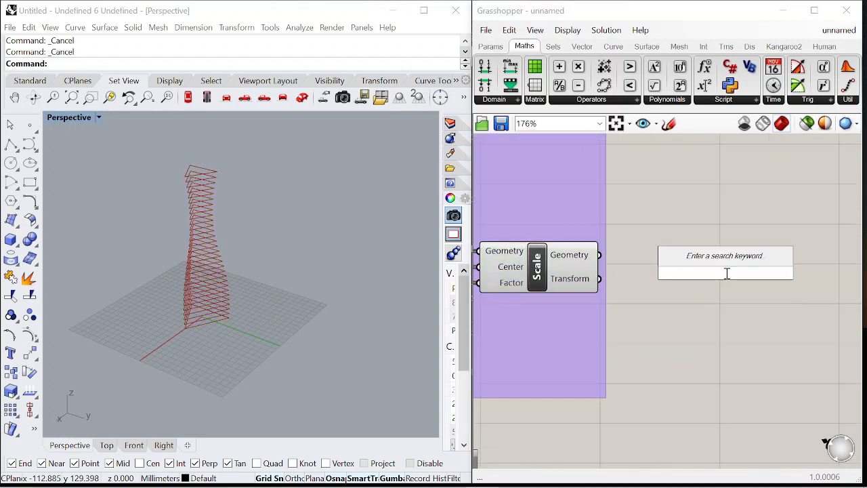
type("deconstruct brep")
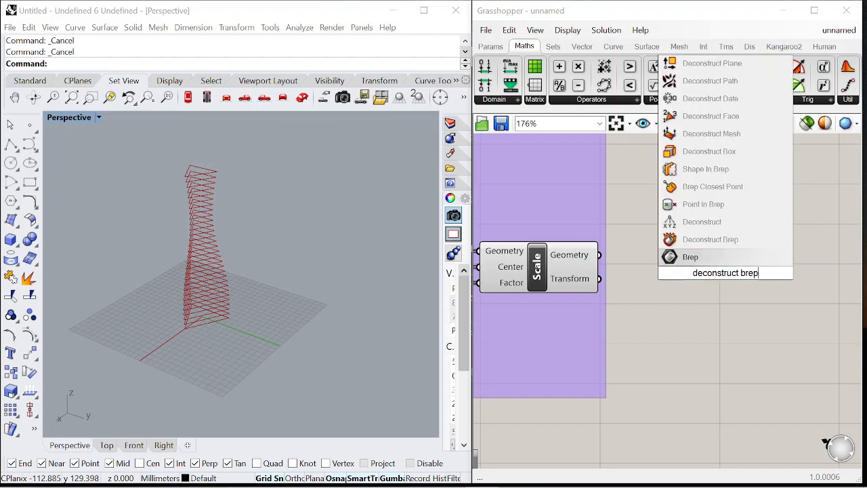
left_click(711, 244)
left_click_drag(681, 274, 683, 273)
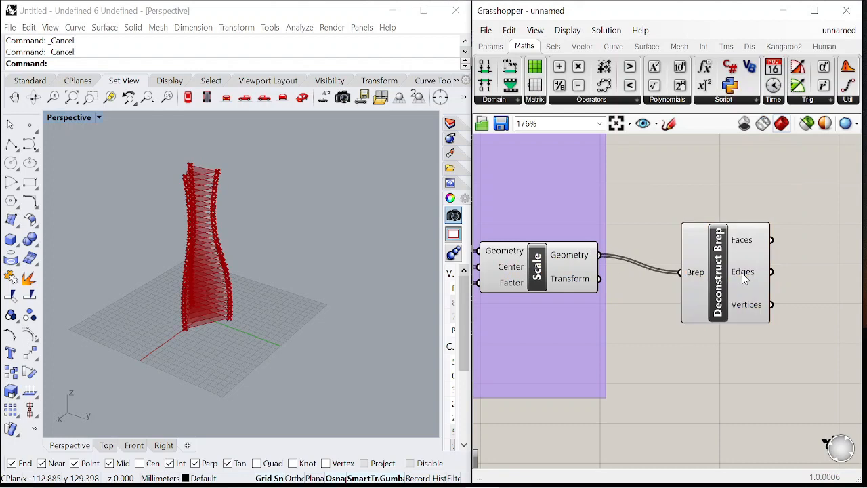
Add an Evaluate Curve component and connect Deconstruct Brep's Edges output to its Curve input
left_click_drag(742, 273, 734, 256)
left_click(801, 258)
scroll(745, 251, "down", 2)
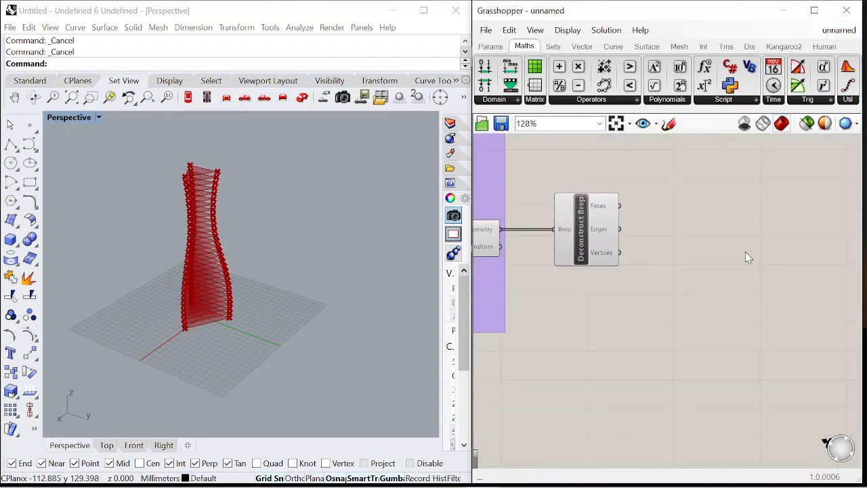
double_click(741, 251)
type("evaluat")
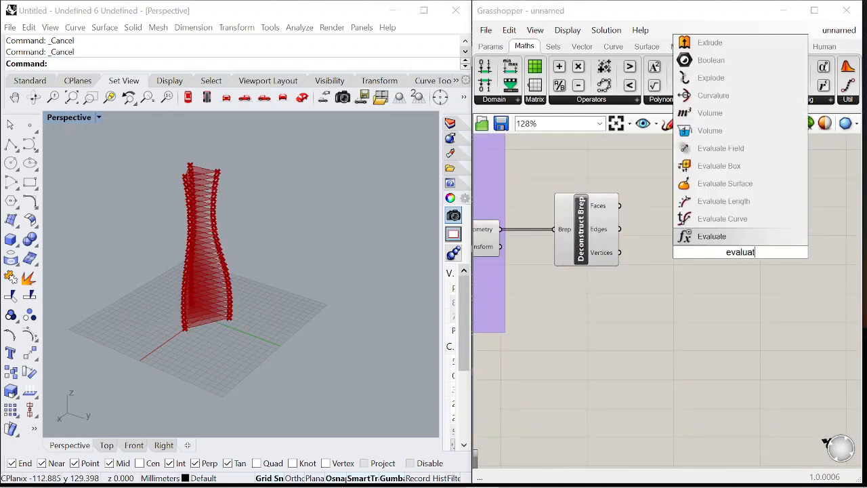
left_click(737, 222)
scroll(613, 240, "up", 2)
left_click(605, 233)
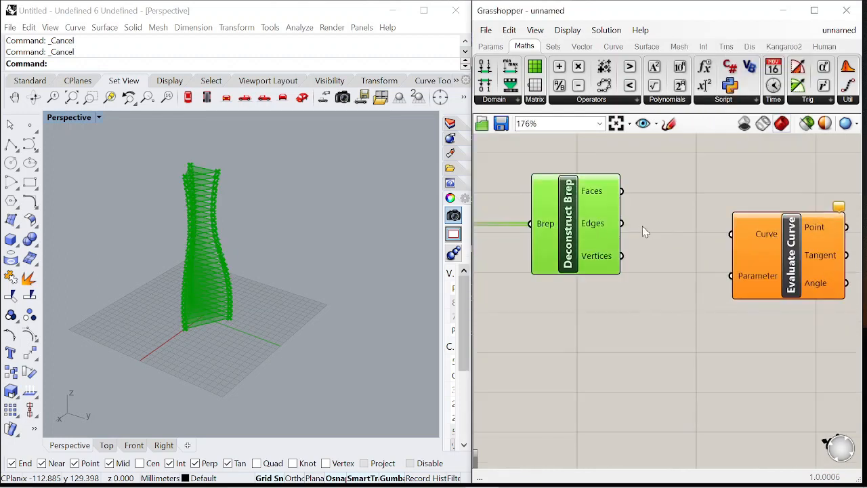
left_click(675, 294)
scroll(666, 265, "down", 1)
right_click_drag(666, 265, 612, 261)
left_click_drag(713, 254, 777, 249)
Move the Graph Mapper out beside the Deconstruct Brep and Evaluate Curve components
left_click_drag(632, 297, 639, 298)
right_click_drag(203, 287, 354, 296)
scroll(734, 261, "up", 2)
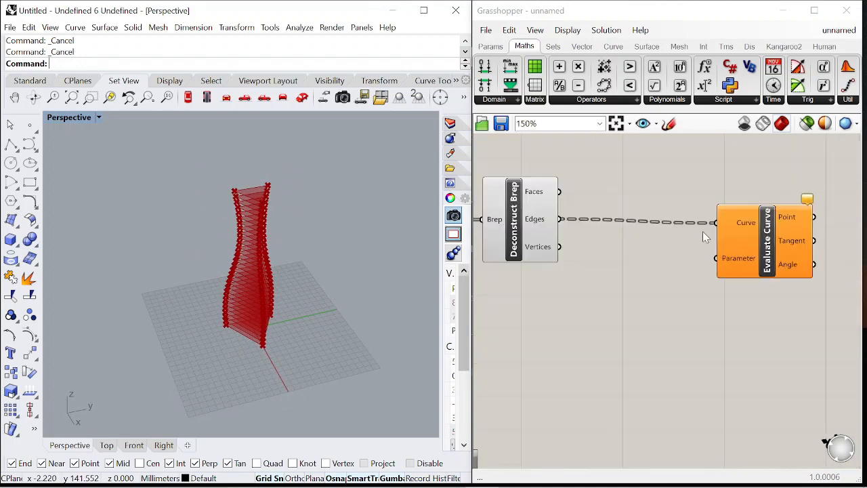
left_click(770, 231)
scroll(747, 225, "down", 1)
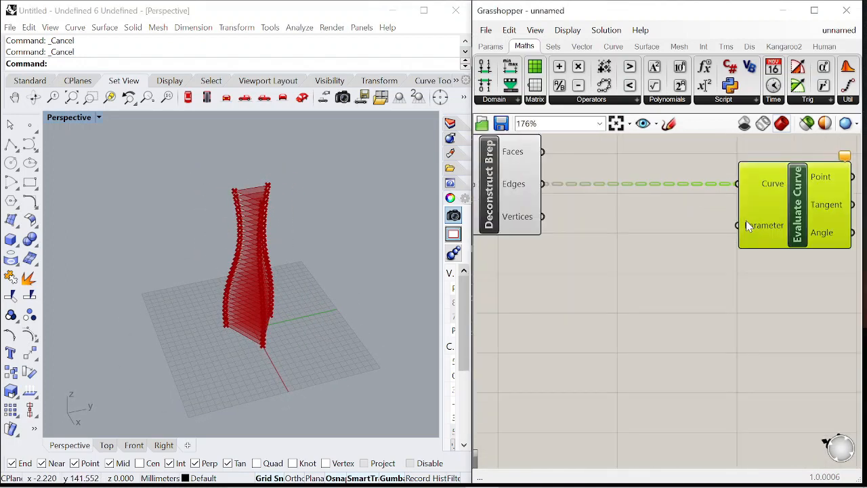
left_click(686, 291)
scroll(716, 248, "down", 11)
scroll(563, 231, "up", 7)
scroll(563, 237, "down", 4)
scroll(547, 237, "up", 5)
scroll(541, 246, "down", 4)
scroll(718, 202, "up", 5)
scroll(635, 262, "down", 5)
scroll(628, 201, "up", 3)
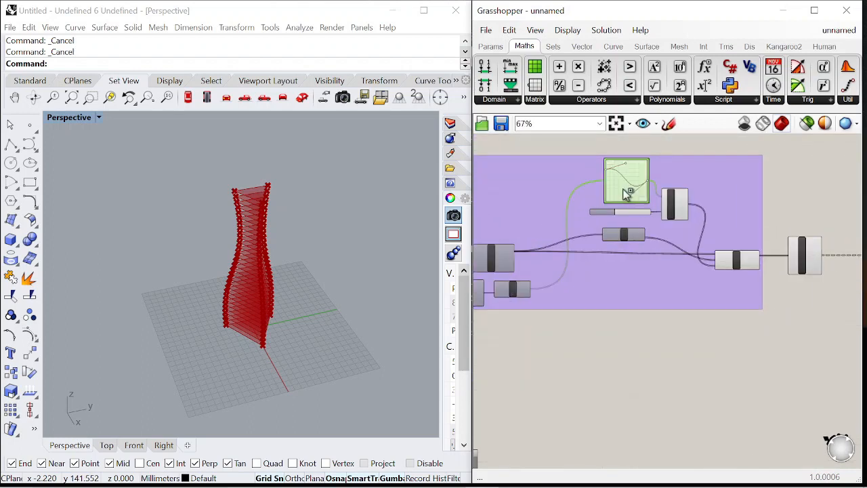
scroll(542, 298, "up", 3)
scroll(604, 306, "down", 6)
scroll(650, 330, "up", 4)
left_click_drag(630, 334, 817, 296)
scroll(799, 304, "down", 5)
scroll(760, 310, "up", 6)
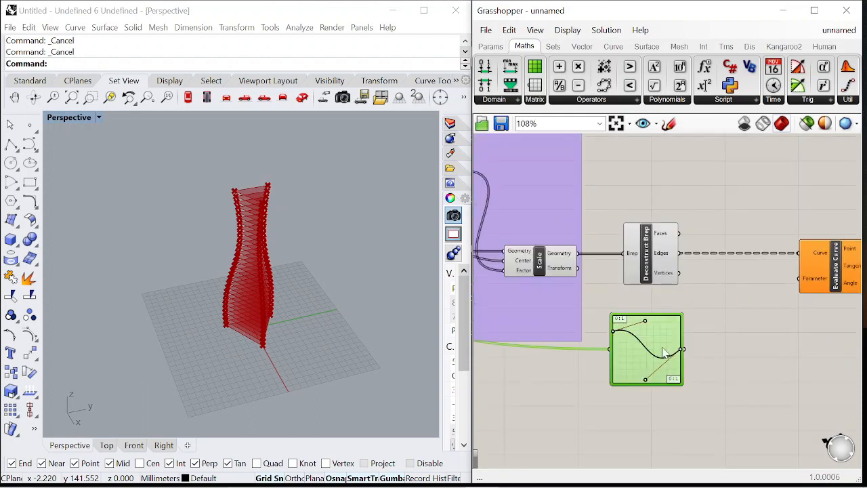
left_click_drag(664, 352, 669, 342)
Reparameterize the Evaluate Curve's Curve input and connect the Graph Mapper output to its Parameter input
right_click(818, 256)
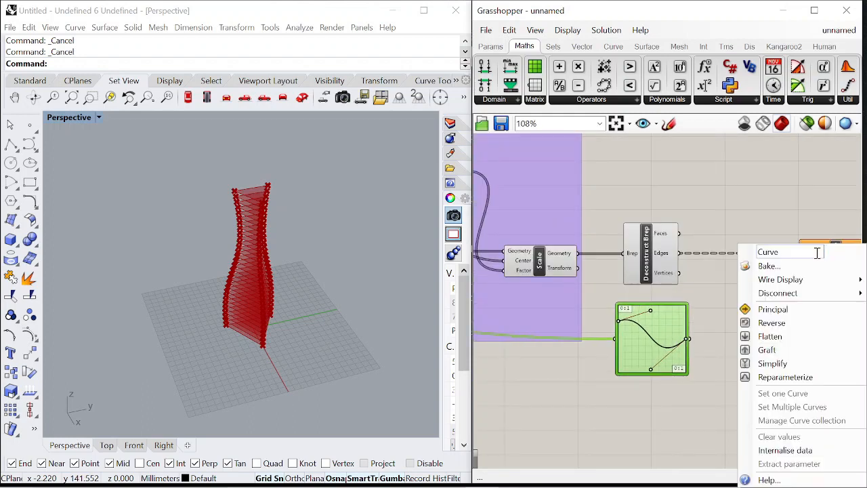
left_click(789, 322)
scroll(772, 286, "up", 3)
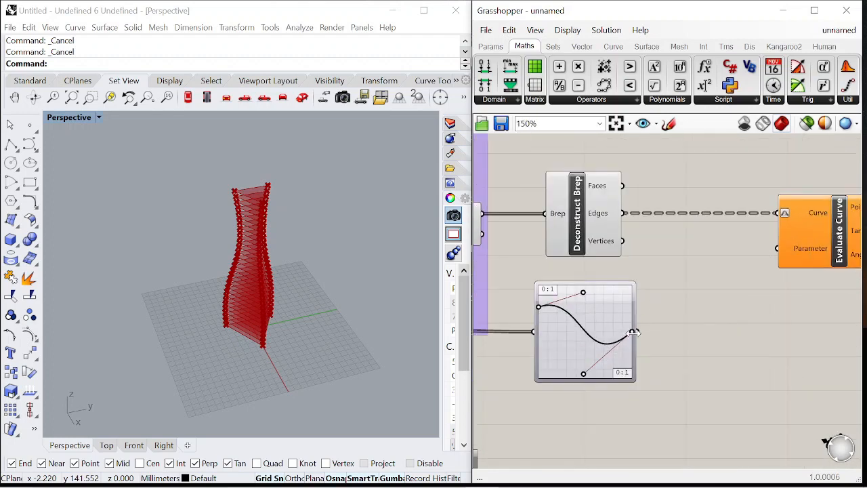
left_click_drag(760, 265, 777, 248)
right_click_drag(246, 229, 332, 249)
scroll(677, 264, "down", 3)
scroll(694, 266, "up", 5)
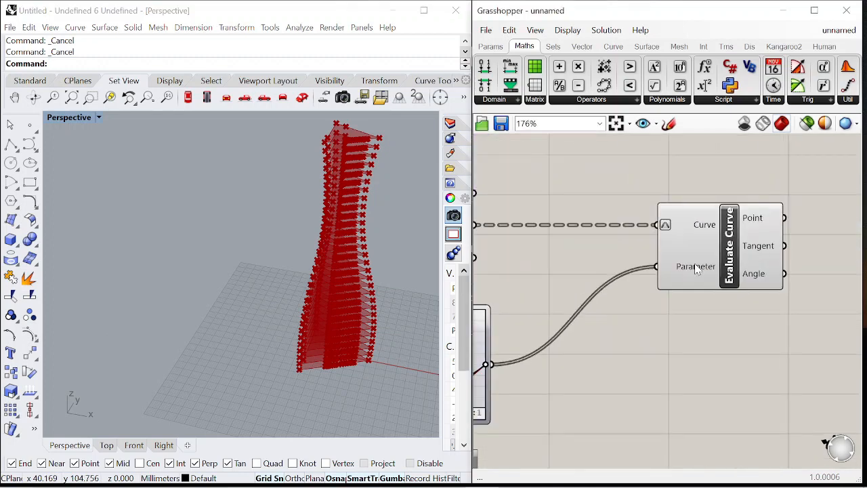
Graft the Evaluate Curve's Parameter input
right_click(694, 264)
left_click(757, 352)
right_click_drag(357, 295, 304, 259)
scroll(688, 254, "down", 4)
scroll(671, 265, "up", 2)
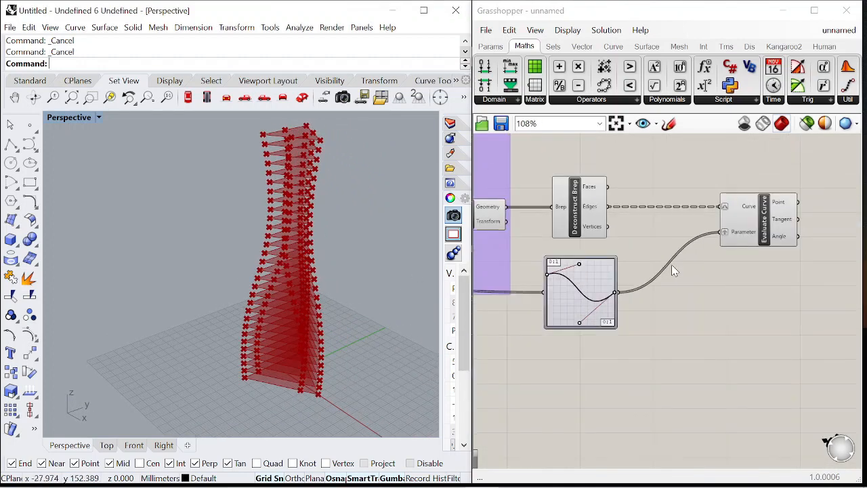
Add a Remap Numbers component and feed the Graph Mapper output into its Value input
scroll(670, 285, "up", 3)
double_click(635, 339)
type("remap")
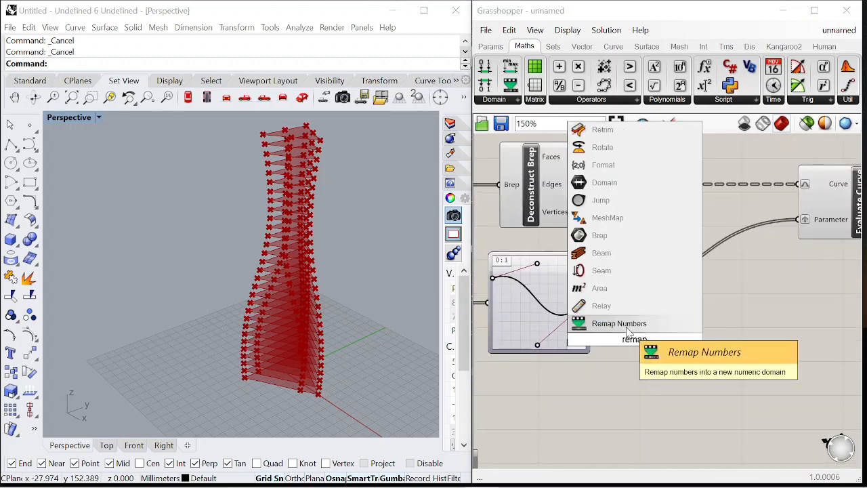
left_click(605, 323)
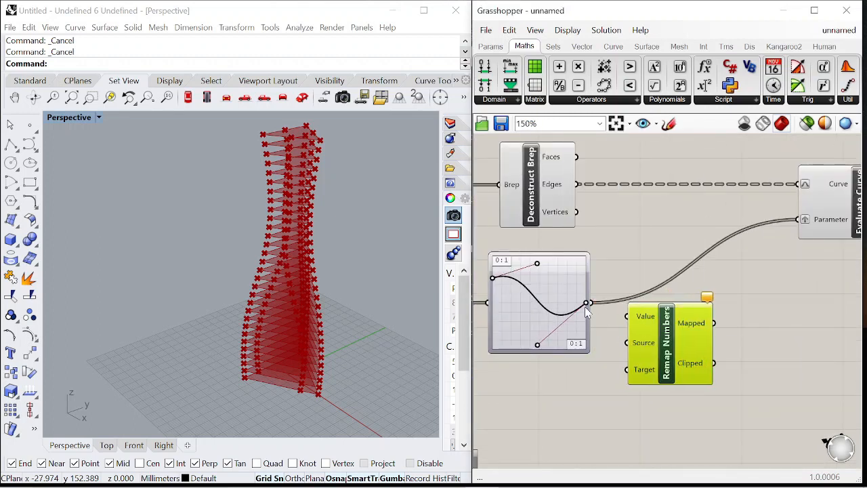
left_click_drag(623, 317, 625, 317)
scroll(670, 271, "down", 5)
scroll(682, 306, "up", 4)
left_click_drag(656, 284, 718, 305)
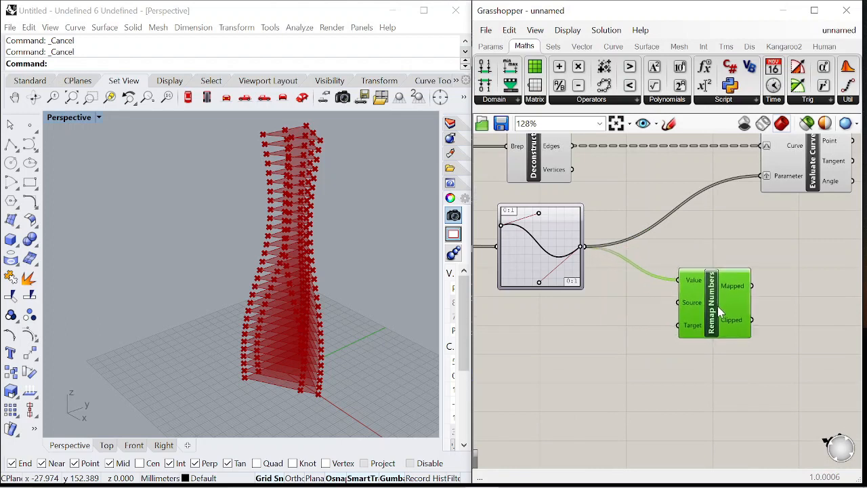
left_click(663, 300)
scroll(663, 278, "down", 4)
scroll(665, 308, "up", 3)
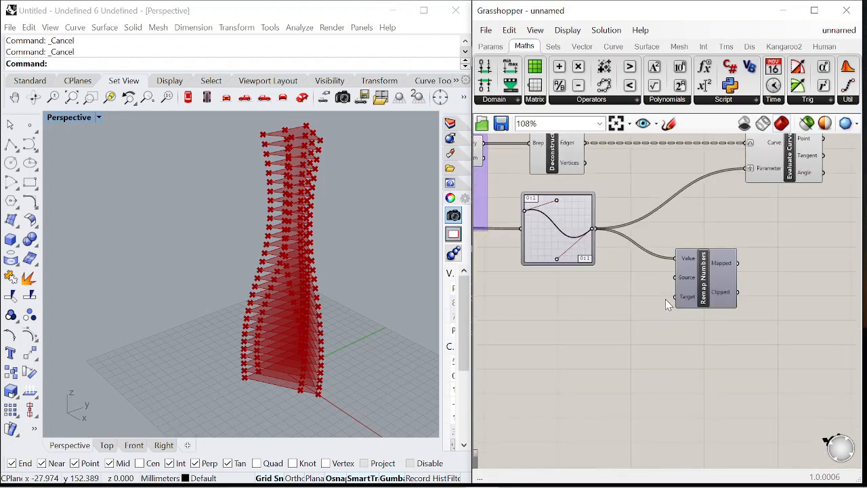
scroll(670, 214, "up", 1)
scroll(650, 271, "up", 2)
Add a Construct Domain component and connect its Domain output to Remap Numbers' Target input
double_click(562, 356)
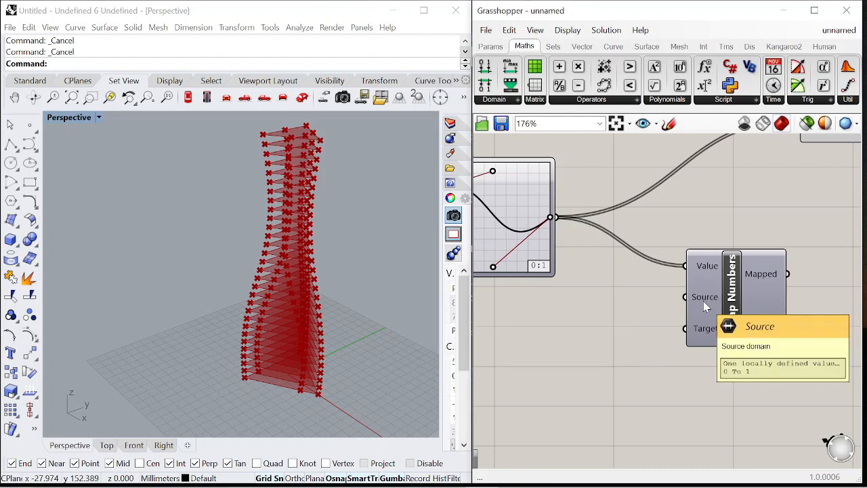
double_click(586, 327)
type("domain")
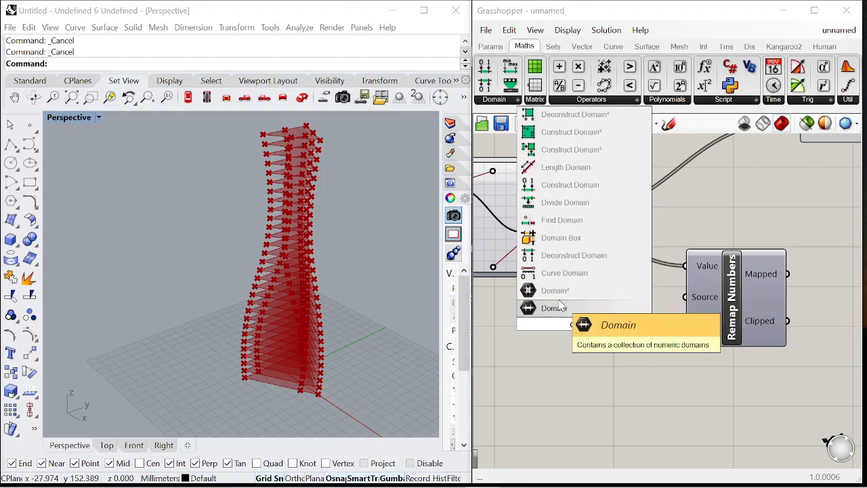
left_click(572, 185)
left_click_drag(583, 324, 599, 374)
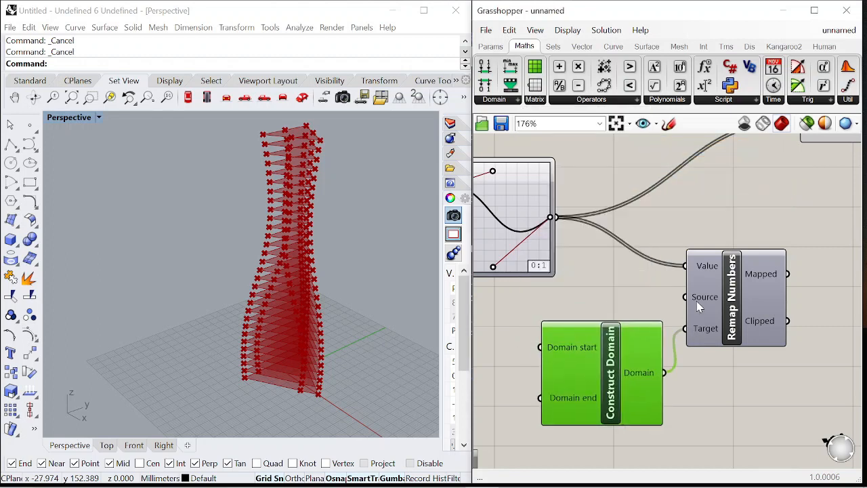
scroll(697, 300, "up", 2)
Create a panel containing 0.1 and connect it to the Construct Domain's Domain start input
double_click(583, 325)
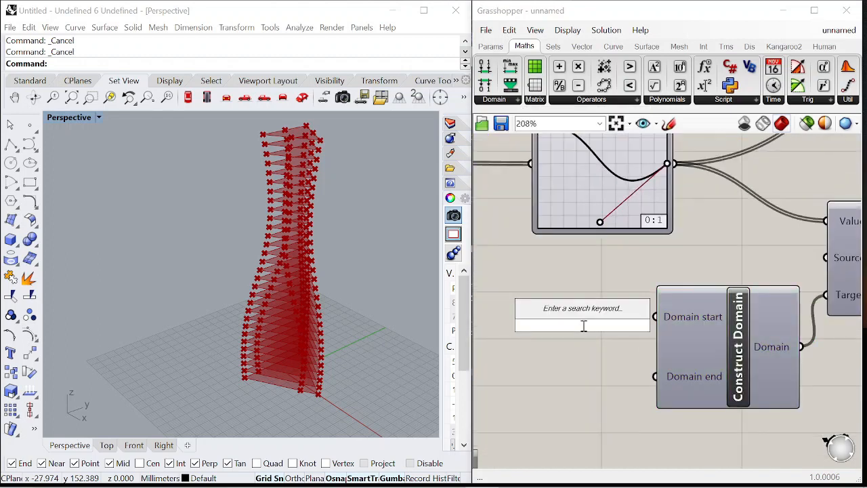
type("\"0.1")
key("Return")
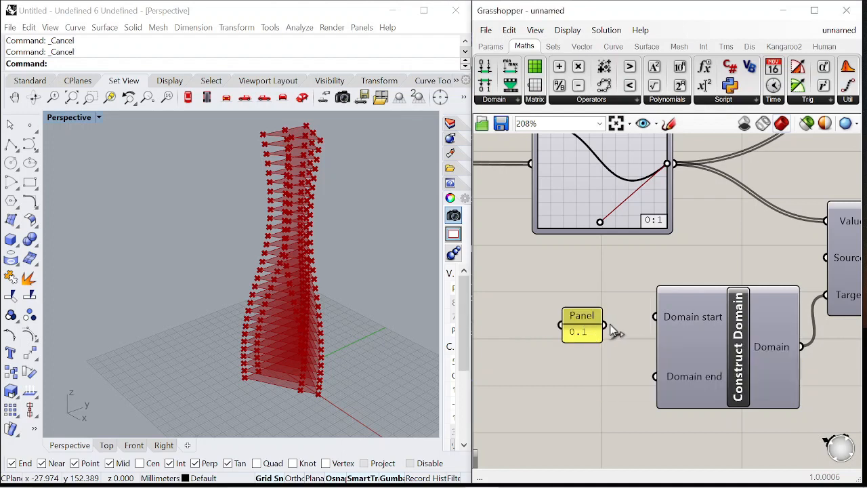
scroll(582, 332, "down", 4)
Add a number slider ranging 0.1 to 0.45, set to 0.45, connected to Domain end
double_click(583, 342)
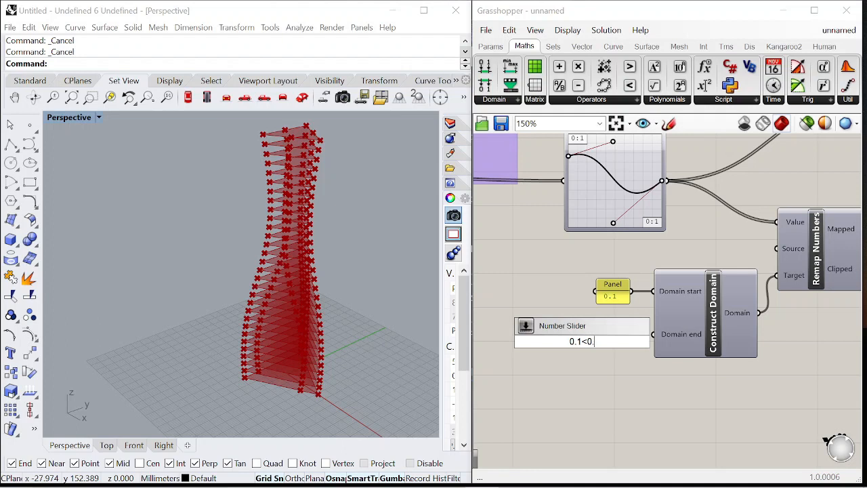
type("0.1<0.45")
key("Return")
scroll(658, 344, "up", 3)
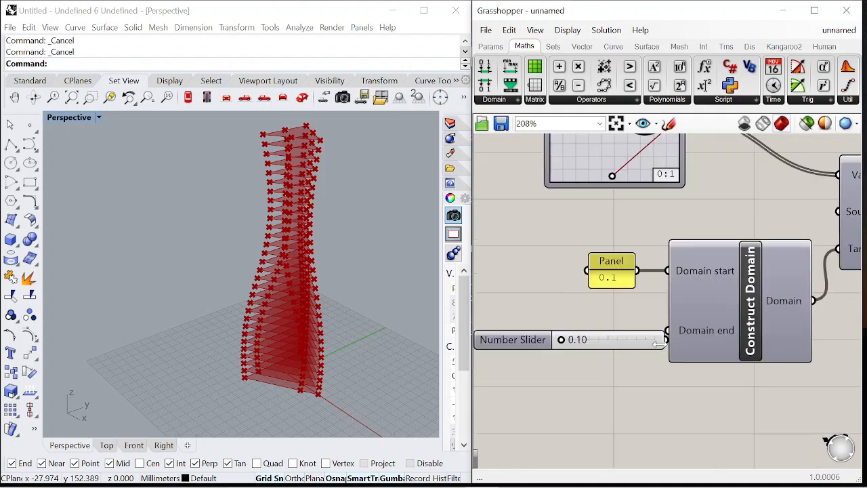
left_click_drag(505, 347, 479, 339)
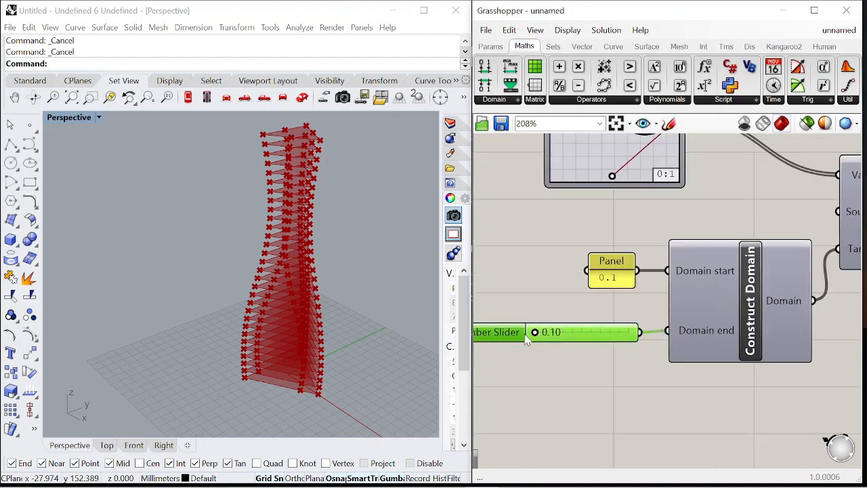
scroll(498, 336, "down", 4)
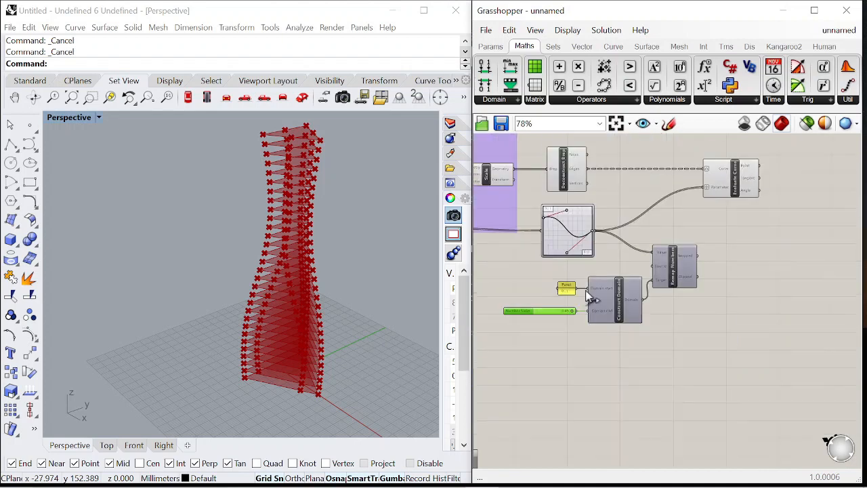
scroll(636, 308, "up", 2)
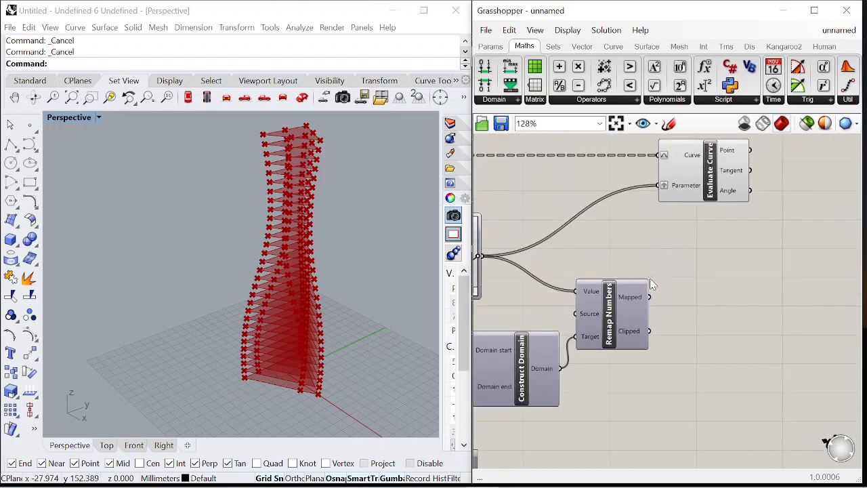
Connect Remap Numbers' Mapped output to the Evaluate Curve's Parameter input
right_click_drag(651, 279, 609, 324)
scroll(610, 324, "down", 1)
mouse_move(662, 241)
left_mouse_down()
mouse_move(702, 242)
mouse_move(655, 249)
left_mouse_up()
left_click(702, 270)
scroll(312, 276, "down", 3)
right_click_drag(312, 277, 328, 288)
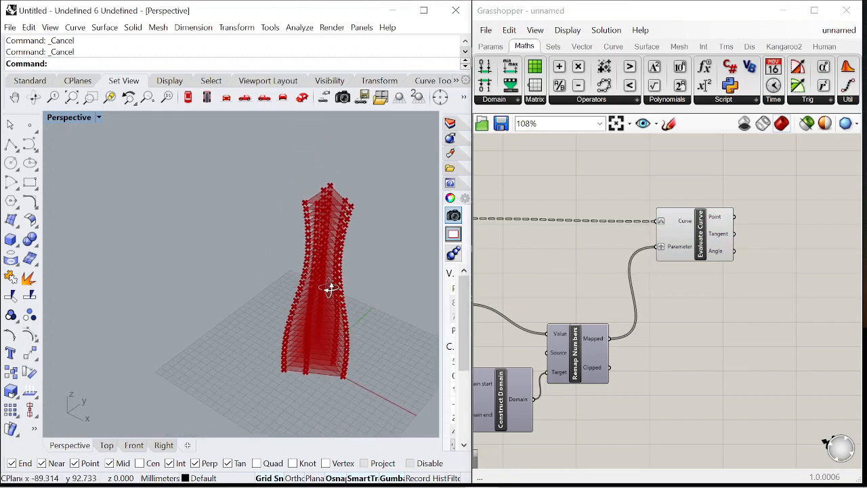
scroll(701, 327, "down", 1)
scroll(579, 333, "up", 4)
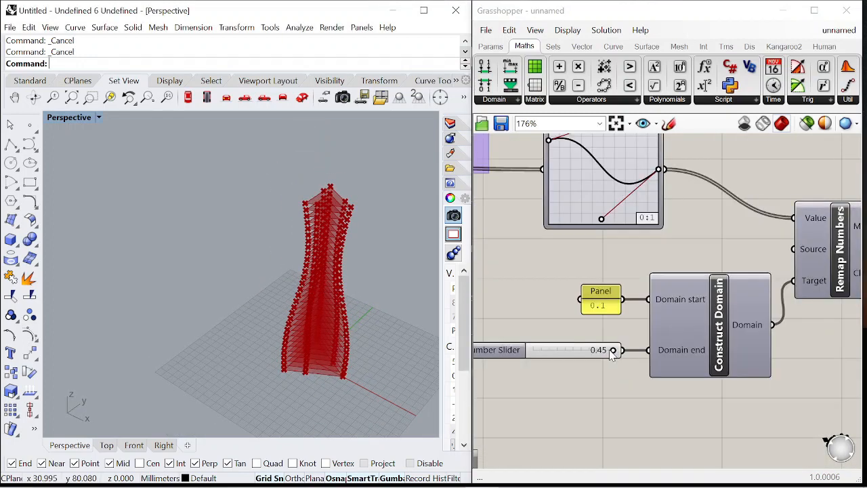
Change the Graph Mapper's graph type to Sine
mouse_move(612, 351)
left_mouse_down()
mouse_move(516, 350)
mouse_move(611, 356)
left_mouse_up()
scroll(575, 305, "down", 5)
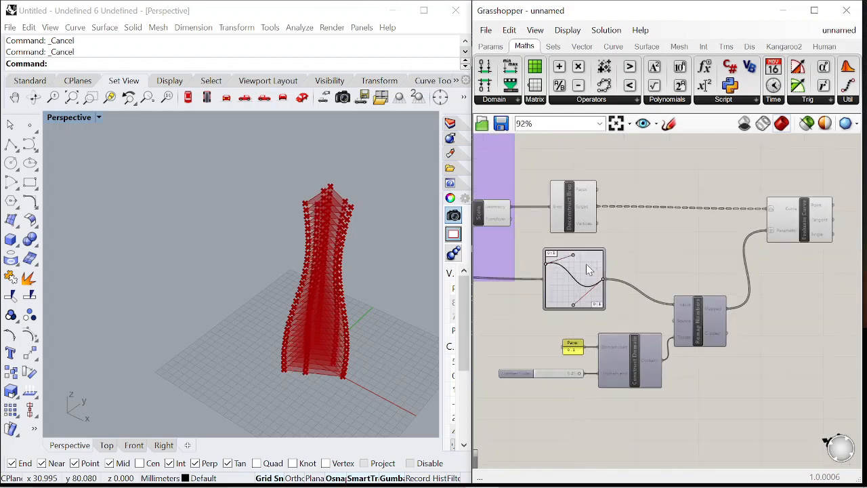
scroll(542, 270, "up", 4)
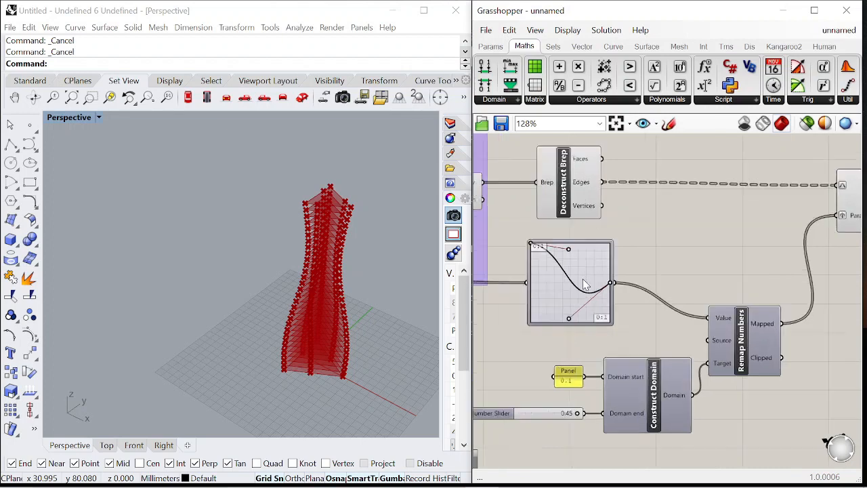
scroll(583, 278, "up", 3)
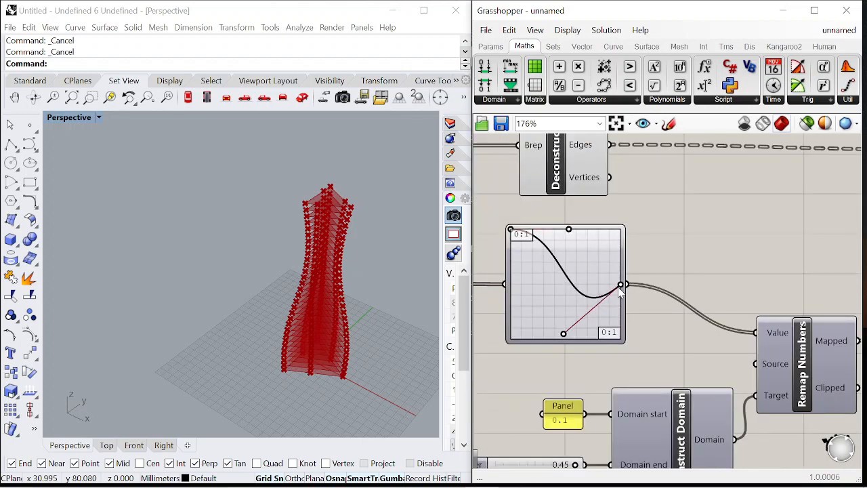
right_click(553, 258)
mouse_move(619, 409)
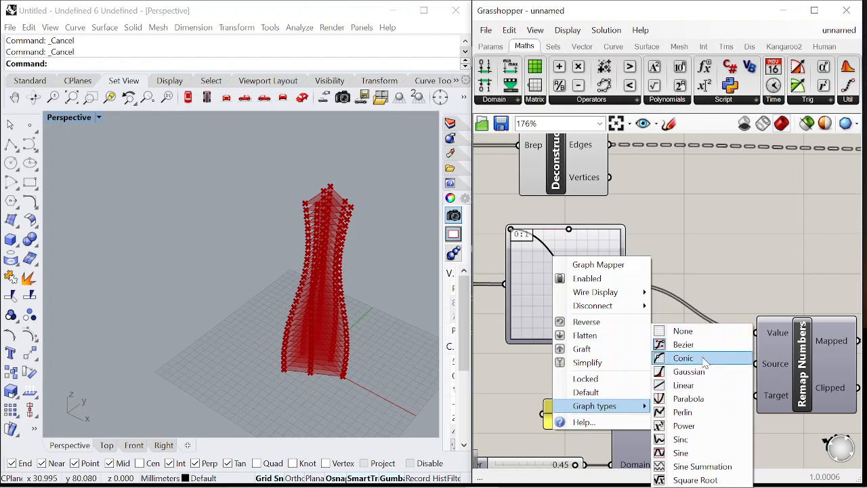
left_click(697, 453)
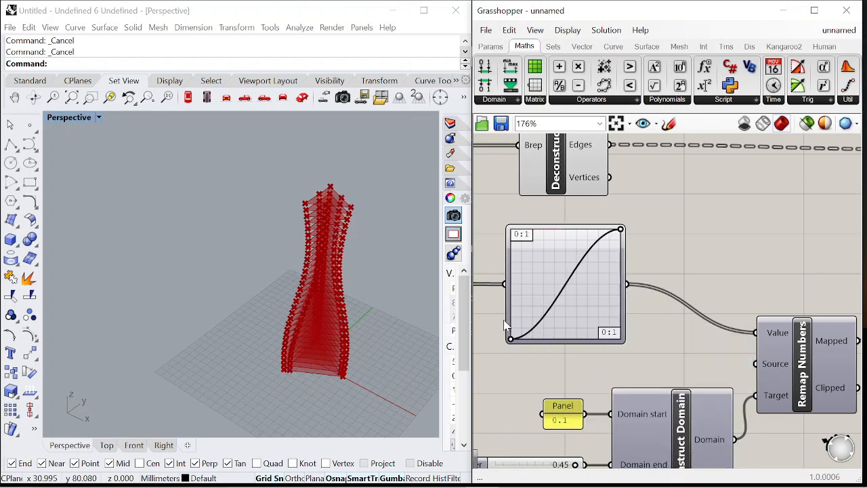
Examine the Sine graph mapper and the resulting points on the tower in the viewport
scroll(627, 240, "up", 3)
left_click_drag(650, 208, 535, 163)
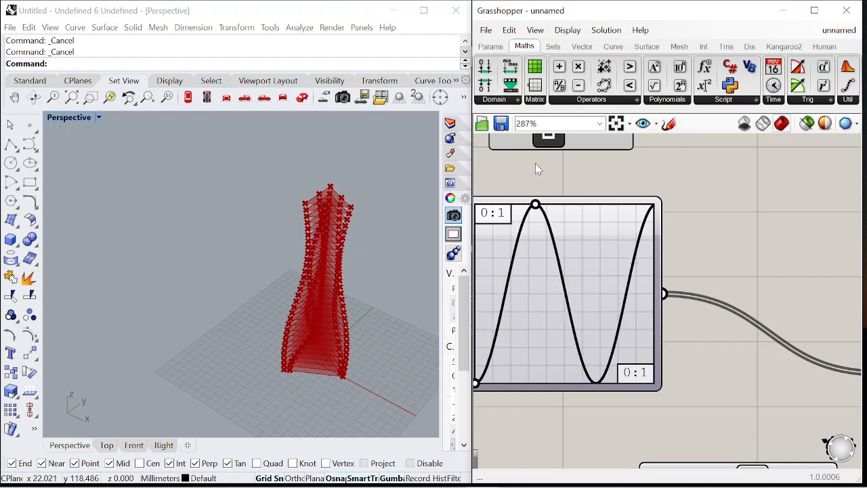
right_click_drag(274, 259, 318, 230)
scroll(384, 269, "down", 4)
scroll(609, 264, "down", 8)
scroll(663, 255, "up", 5)
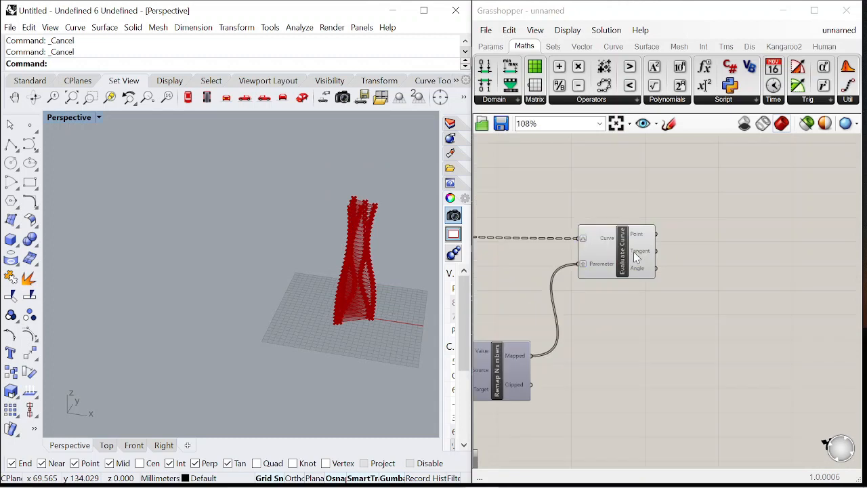
left_click_drag(637, 257, 699, 254)
left_click(710, 284)
scroll(710, 284, "down", 3)
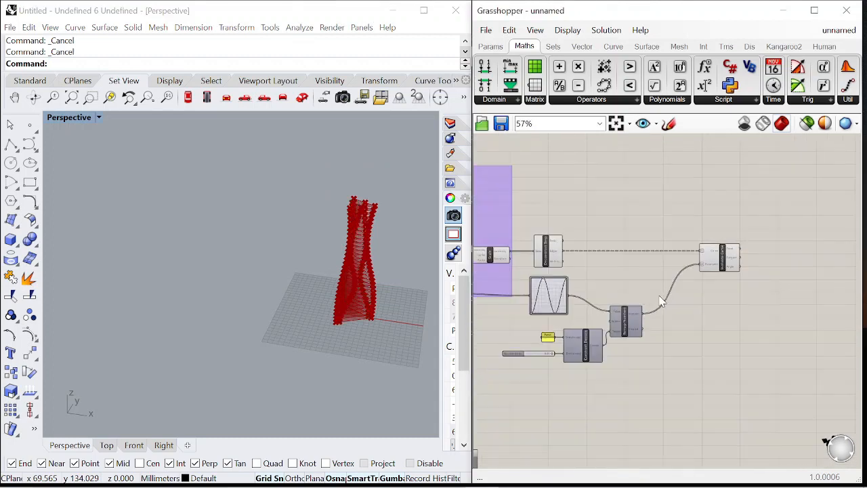
scroll(688, 277, "up", 3)
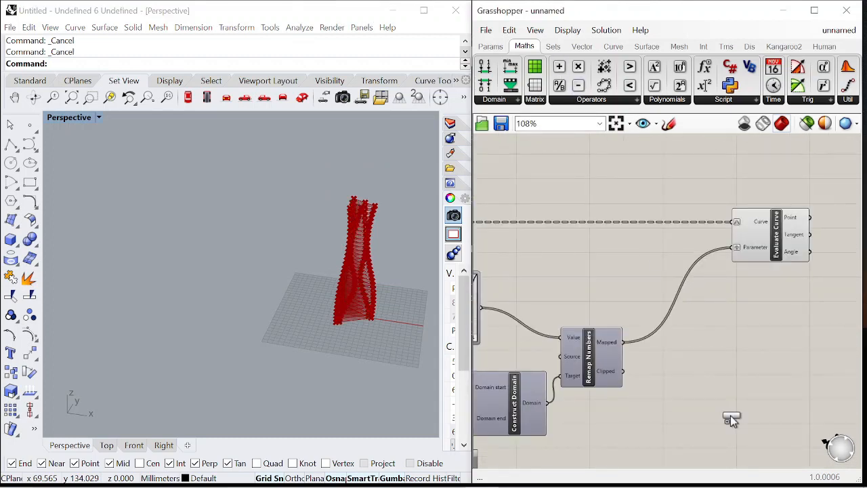
Add a Subtraction component with a panel of 1 as A and the Remap Numbers' Mapped values as B
double_click(662, 420)
type("'")
key("BackSpace")
type("\"1")
key("Return")
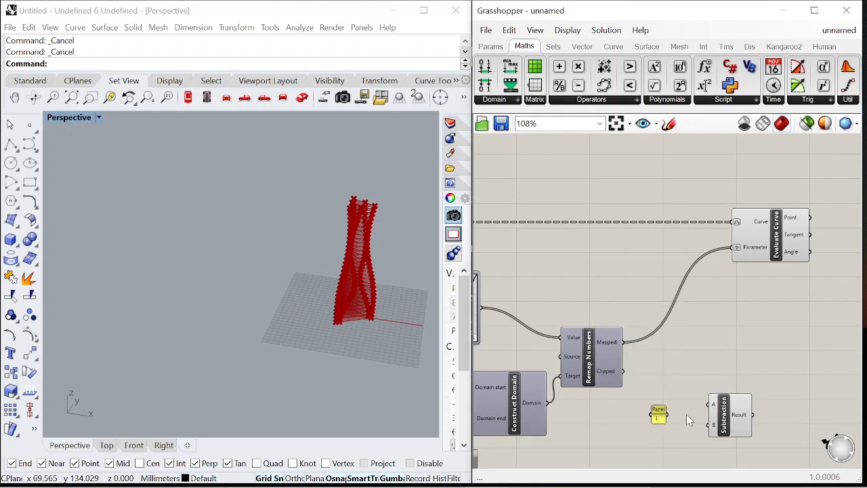
scroll(689, 420, "up", 3)
left_click_drag(666, 414, 716, 415)
left_click_drag(711, 451, 722, 431)
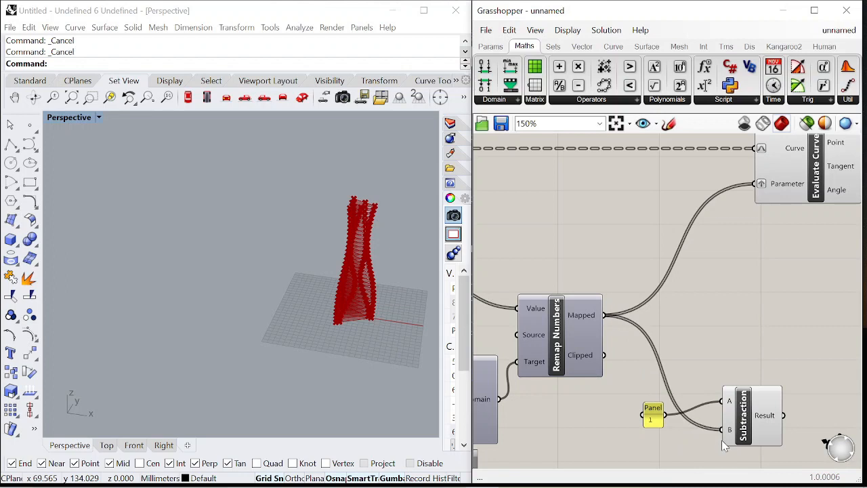
Rearrange the Subtraction component and its 1 panel beside the Remap Numbers component
scroll(686, 367, "down", 3)
scroll(718, 323, "up", 2)
left_click(721, 255)
scroll(675, 222, "down", 3)
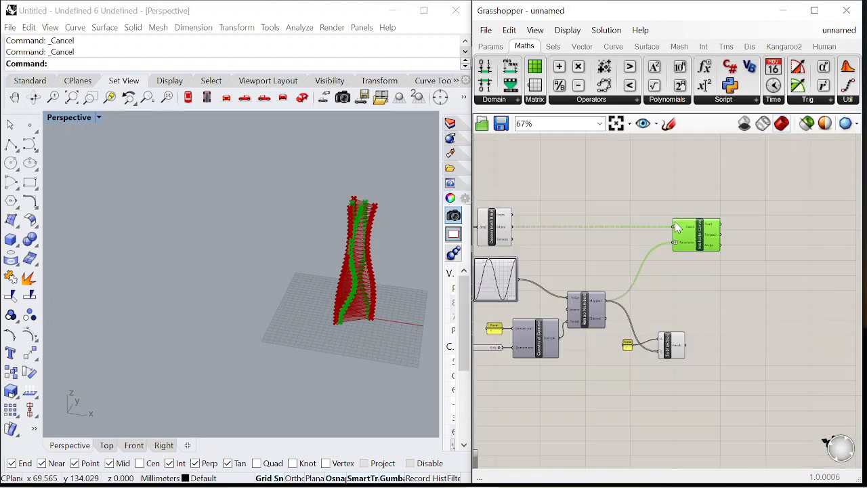
scroll(653, 300, "up", 2)
left_click_drag(694, 383, 686, 314)
scroll(631, 315, "up", 2)
left_click_drag(610, 399, 613, 363)
scroll(620, 302, "down", 2)
left_click_drag(668, 316, 657, 369)
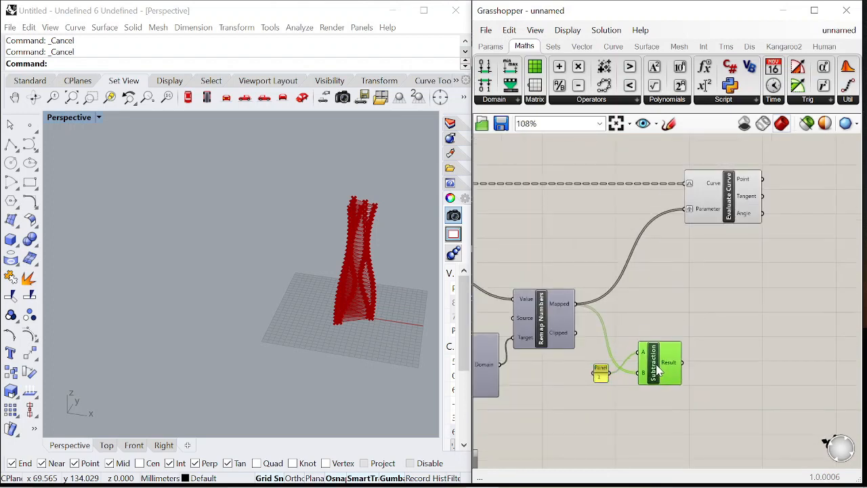
scroll(610, 371, "up", 4)
left_click(599, 370)
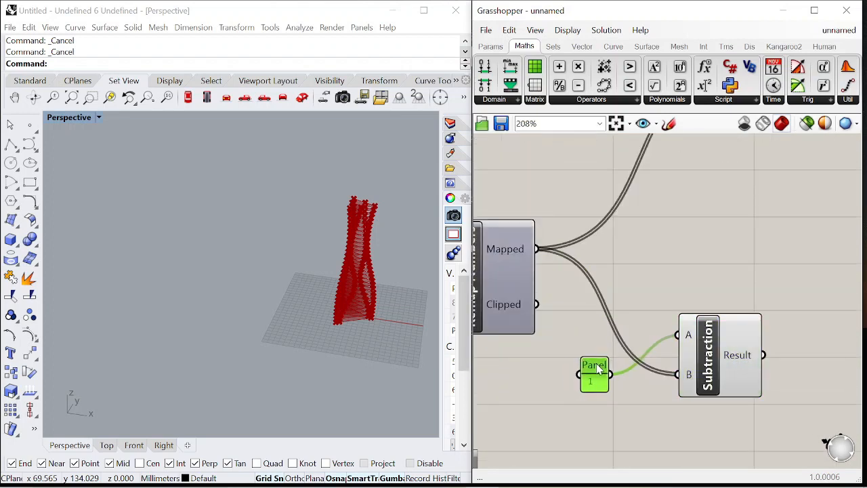
scroll(603, 351, "down", 4)
Duplicate the Evaluate Curve component, feeding its Curve from the edges and its Parameter from the Subtraction Result
left_click_drag(680, 199, 756, 303, "alt")
left_click(652, 358)
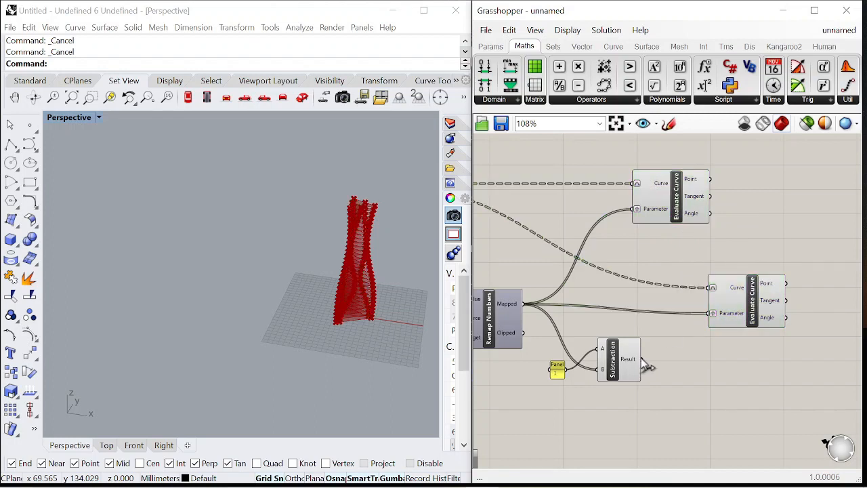
right_click_drag(395, 237, 234, 237)
left_click(779, 286)
left_click_drag(666, 201, 738, 201)
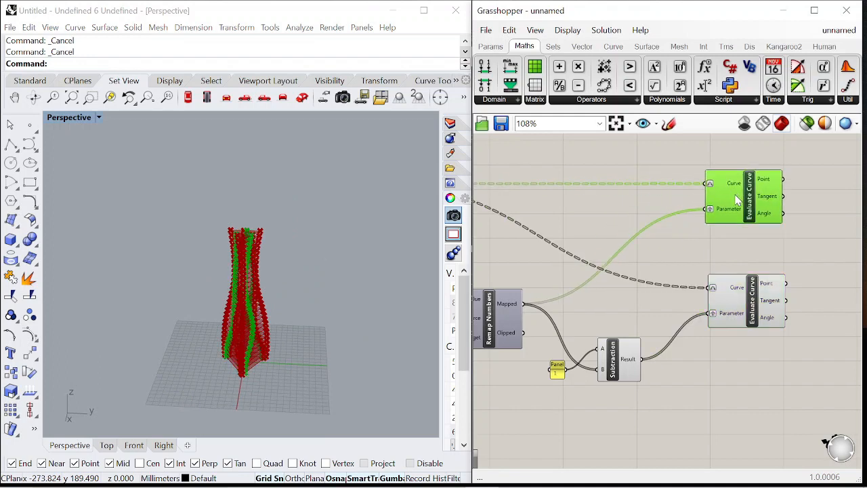
Inspect the points produced by both Evaluate Curve components along the tower edges
right_click_drag(251, 264, 395, 309)
scroll(355, 291, "up", 5)
left_click(755, 310, "shift")
scroll(349, 196, "up", 8)
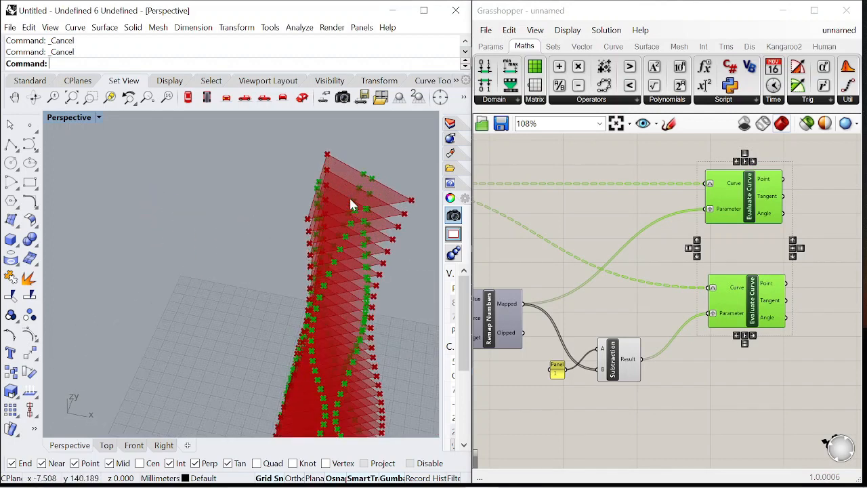
scroll(619, 206, "down", 4)
left_click(712, 198)
scroll(712, 198, "down", 4)
scroll(708, 197, "up", 7)
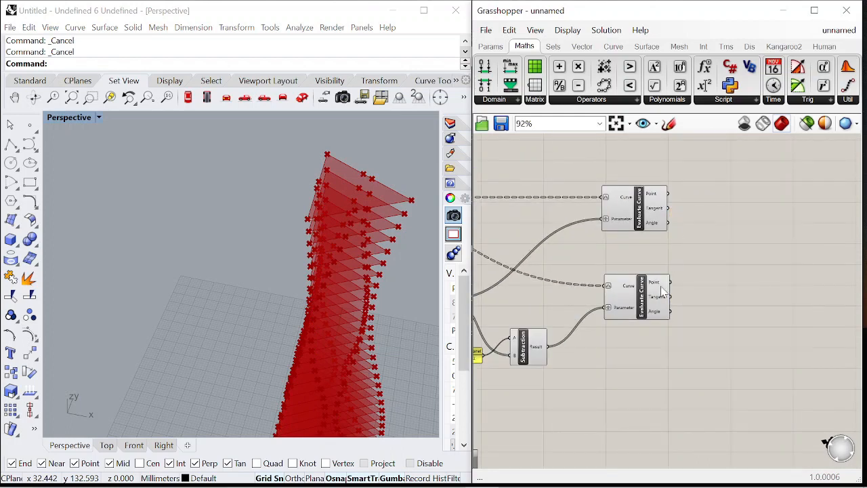
scroll(728, 230, "down", 3)
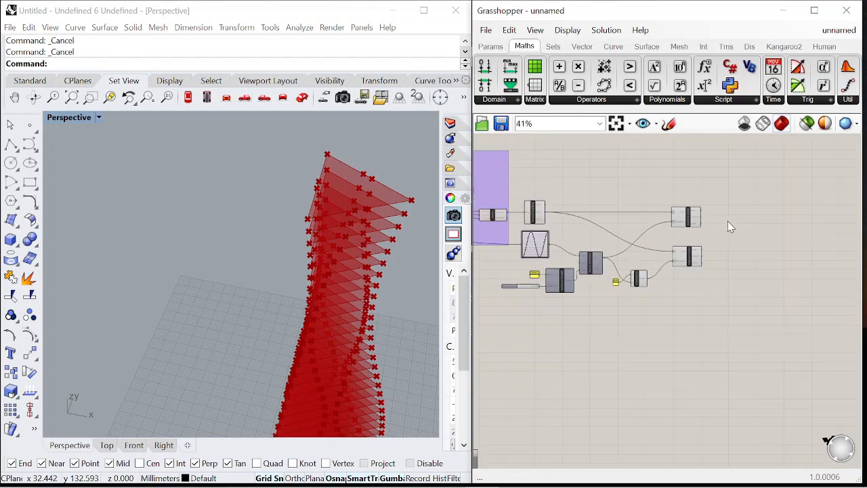
Switch off the preview of the tower-generating components to isolate the evaluated points
scroll(722, 221, "down", 1)
left_click_drag(737, 313, 594, 212)
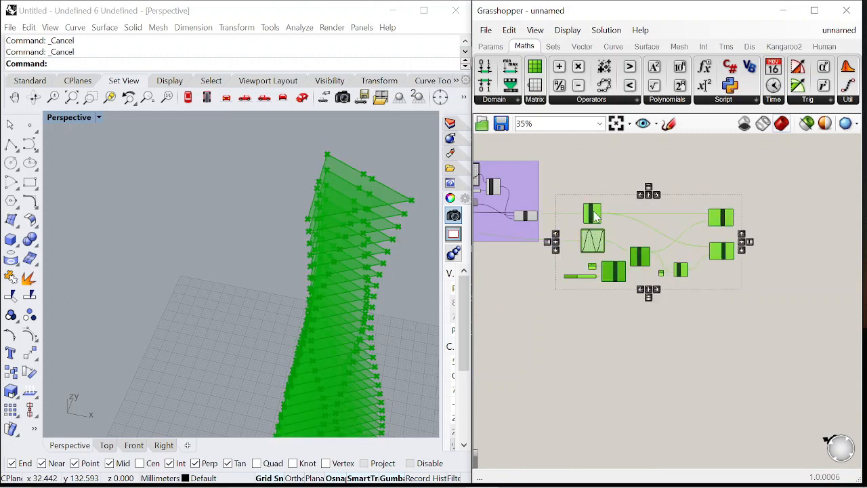
left_click(635, 183)
scroll(637, 189, "down", 3)
left_click_drag(517, 157, 598, 226)
right_click(612, 161)
left_click(665, 180)
left_click(700, 194)
scroll(700, 194, "up", 4)
scroll(546, 210, "down", 1)
scroll(529, 201, "up", 3)
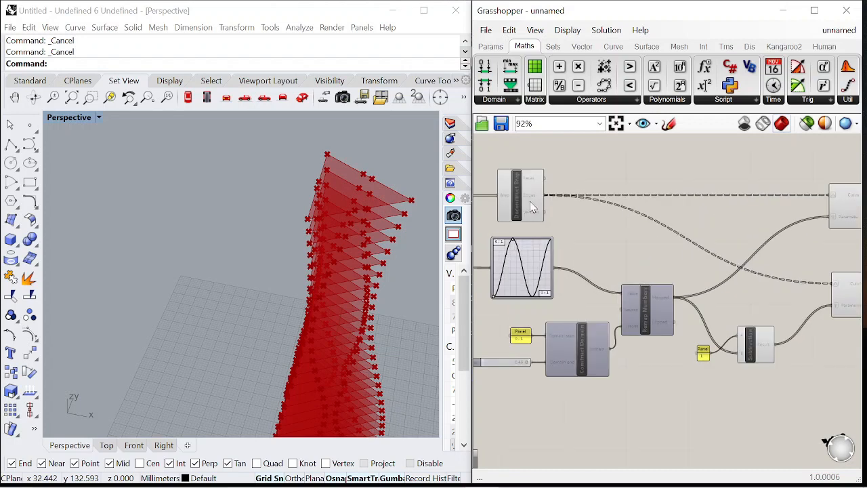
left_click(530, 201)
left_click(588, 220)
scroll(588, 210, "down", 2)
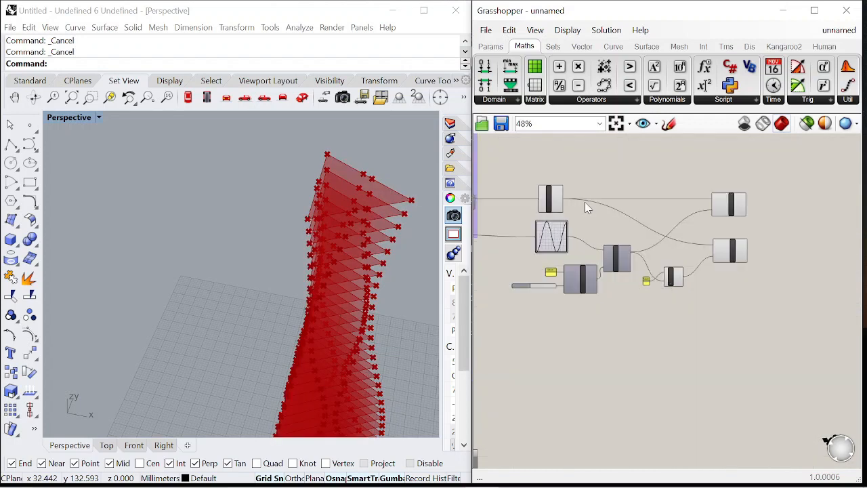
scroll(658, 198, "down", 2)
scroll(589, 199, "up", 2)
left_click_drag(548, 171, 718, 316)
right_click(676, 181)
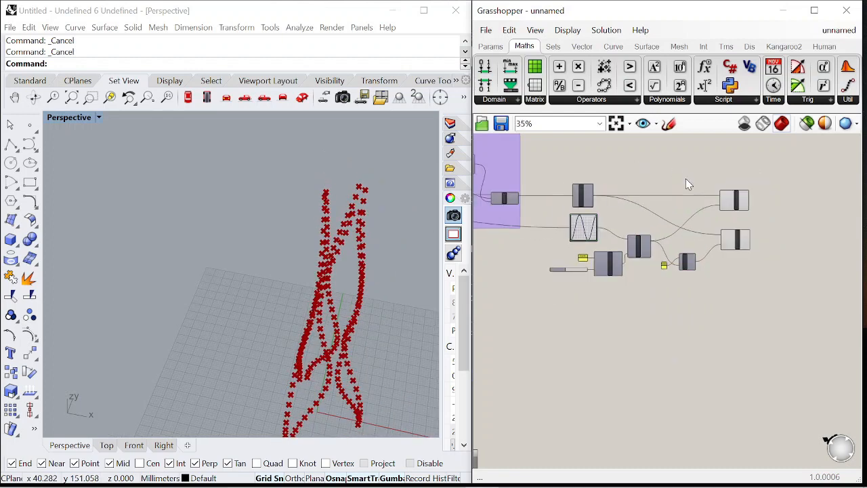
scroll(729, 178, "up", 5)
scroll(667, 194, "down", 5)
scroll(579, 183, "up", 3)
scroll(579, 183, "up", 4)
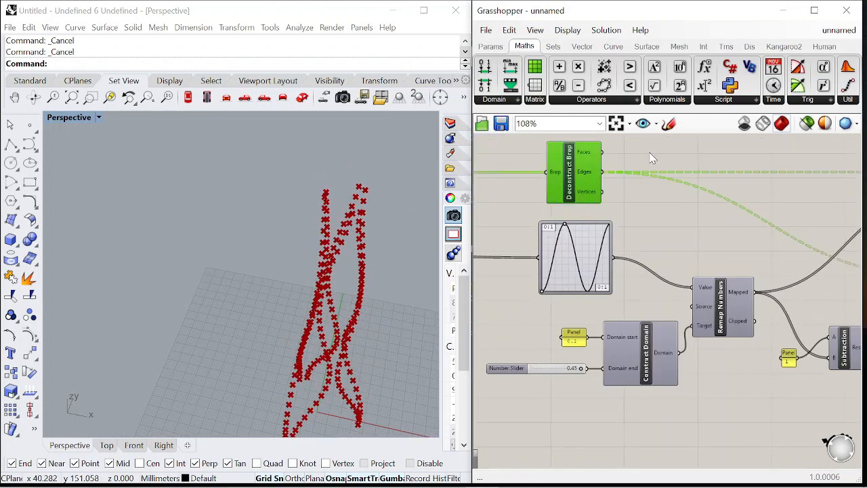
Switch the tower components' preview back on
right_click(640, 215)
left_click(685, 160)
right_click_drag(333, 183, 351, 239)
scroll(652, 216, "down", 5)
scroll(723, 213, "up", 2)
Add a Weave component beside the two Evaluate Curve components
right_click_drag(813, 208, 689, 209)
scroll(705, 202, "up", 4)
scroll(654, 206, "down", 2)
scroll(686, 209, "up", 3)
double_click(677, 262)
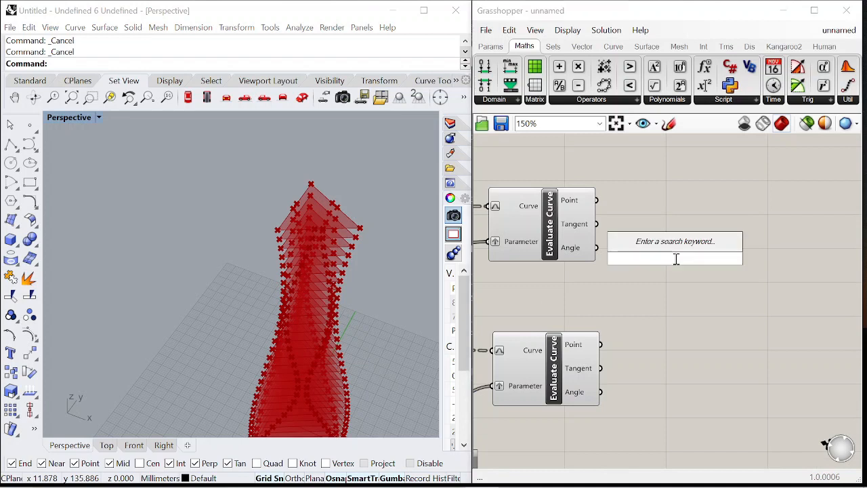
type("twee")
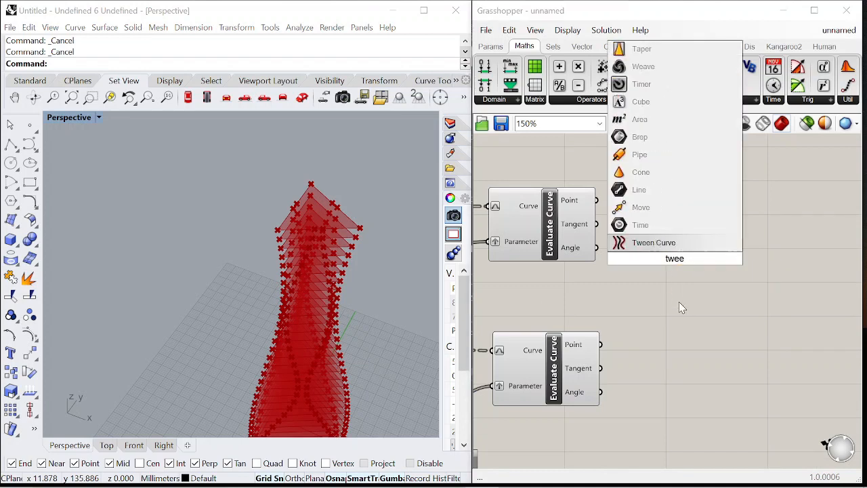
key("BackSpace")
key("BackSpace")
key("BackSpace")
type("weave")
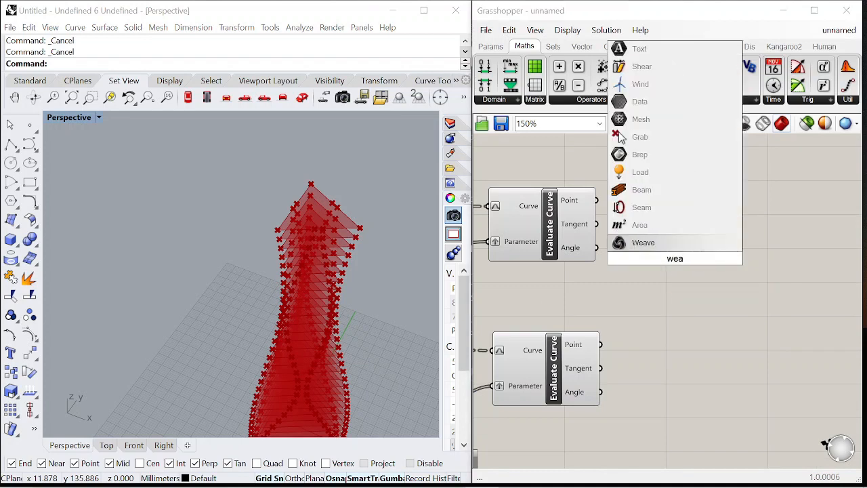
left_click(650, 245)
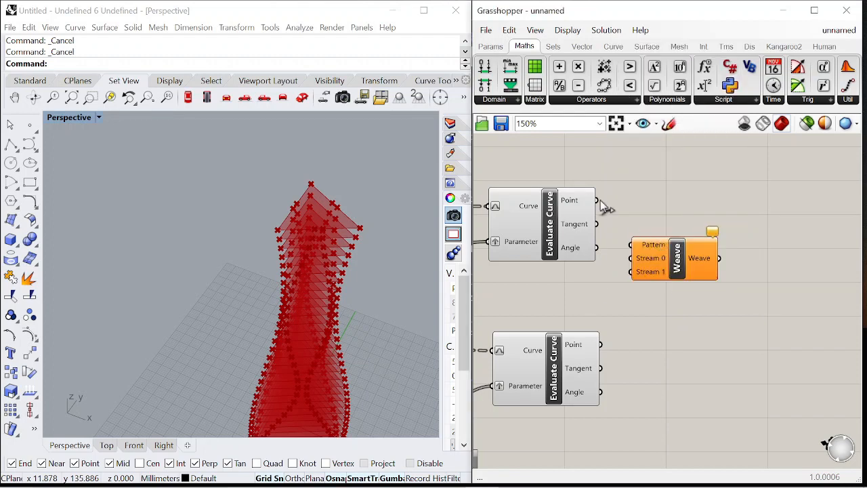
Connect both Evaluate Curve Point outputs to the Weave's Stream 0 and Stream 1 inputs
left_click_drag(629, 271, 630, 269)
left_click_drag(674, 263, 766, 267)
right_click_drag(674, 261, 500, 263)
left_click(718, 268)
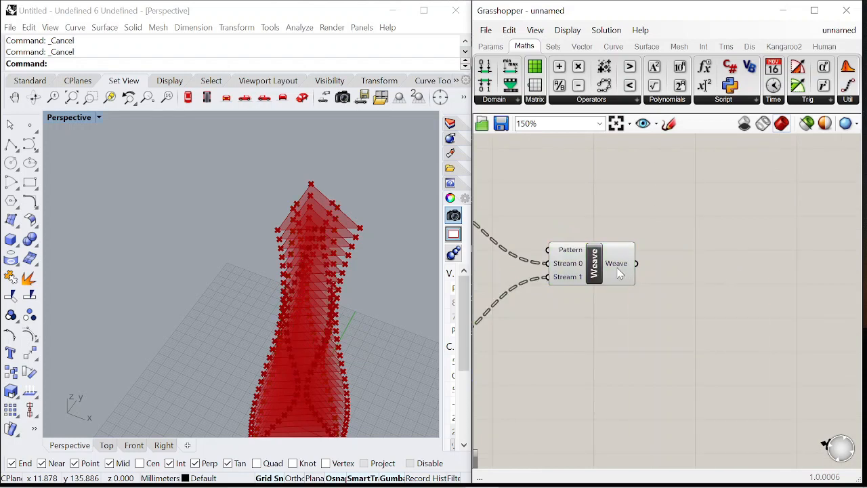
Add a PolyLine component and feed the Weave output into its Vertices input
double_click(708, 246)
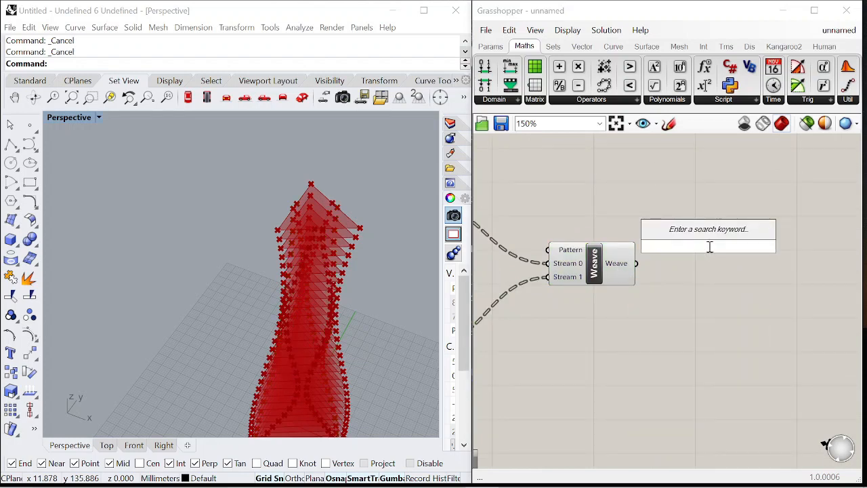
type("poly")
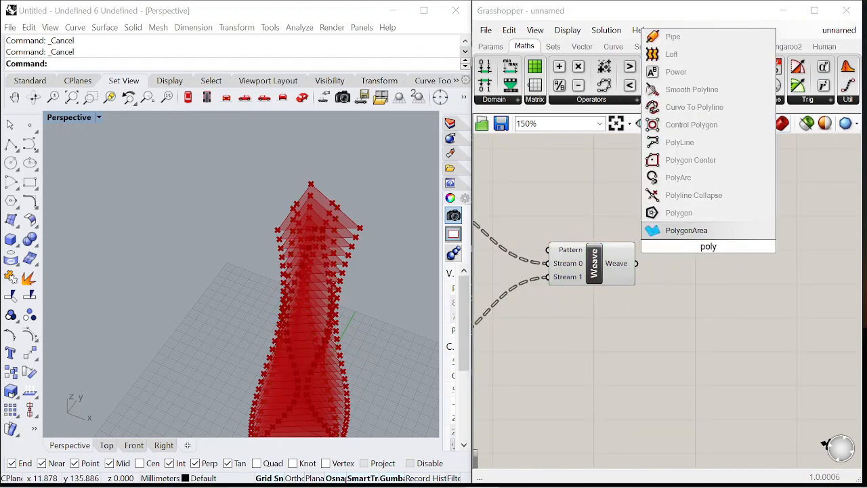
left_click(680, 142)
left_click_drag(660, 240, 666, 235)
left_click_drag(724, 250, 737, 272)
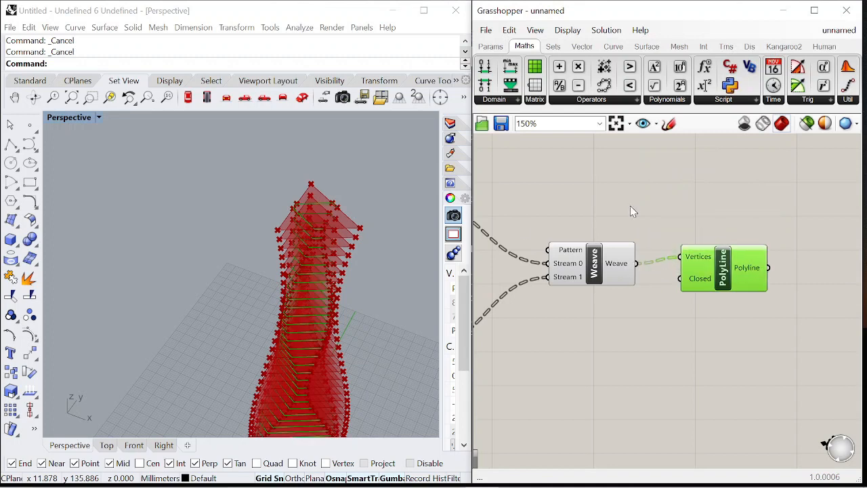
Turn off the preview of the upstream tower components so only the polylines and points show
scroll(351, 264, "up", 5)
right_click_drag(283, 274, 319, 268)
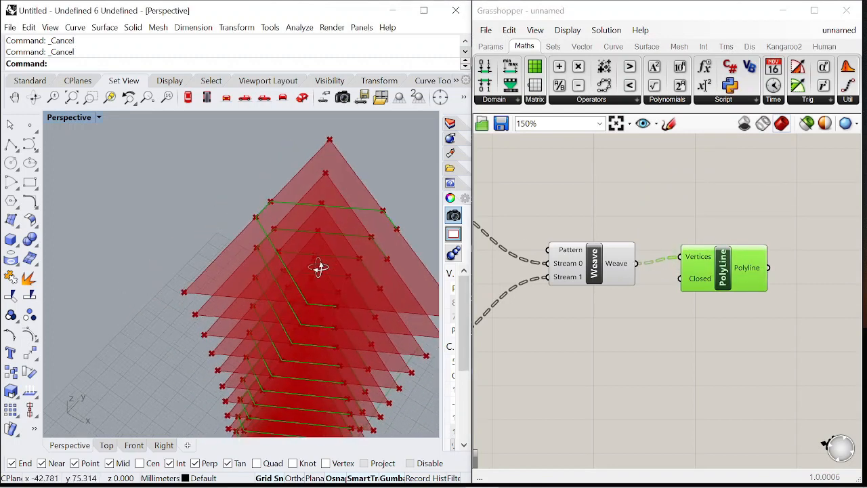
scroll(777, 188, "down", 8)
left_click_drag(703, 250, 632, 158)
right_click(651, 151)
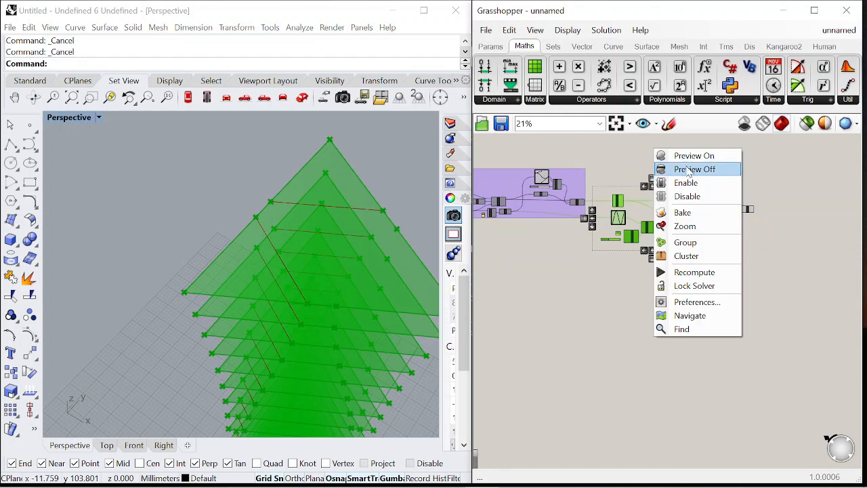
left_click(677, 169)
right_click_drag(394, 229, 364, 264)
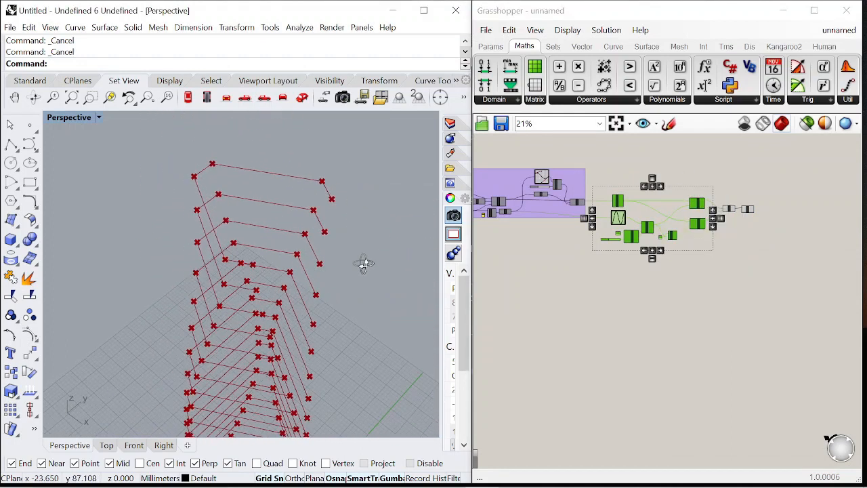
Add a Boolean Toggle set to True and connect it to the PolyLine's Closed input
scroll(685, 272, "up", 10)
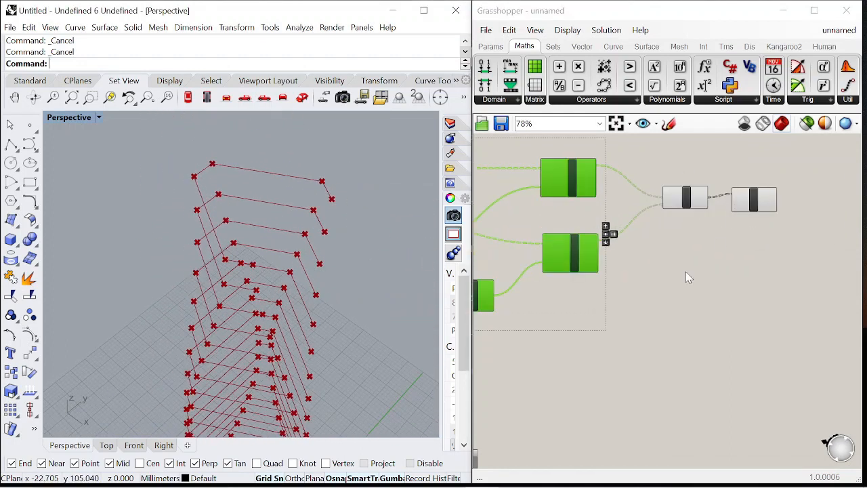
double_click(682, 337)
type("boolean")
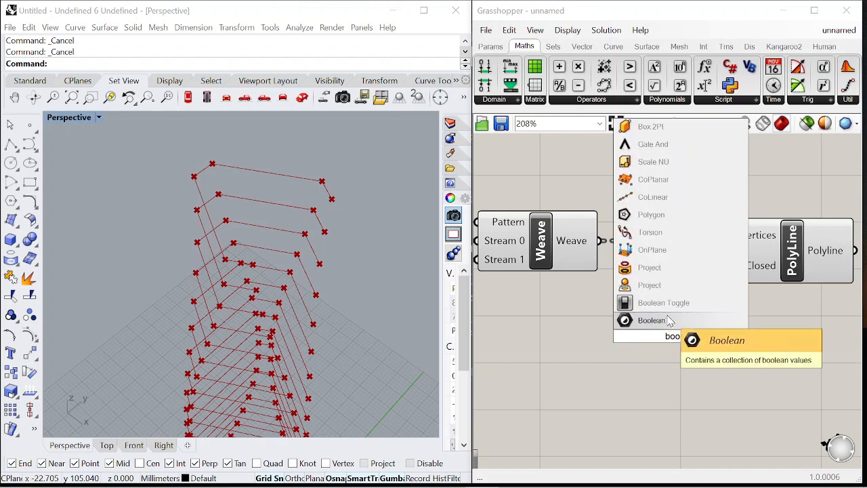
key("Return")
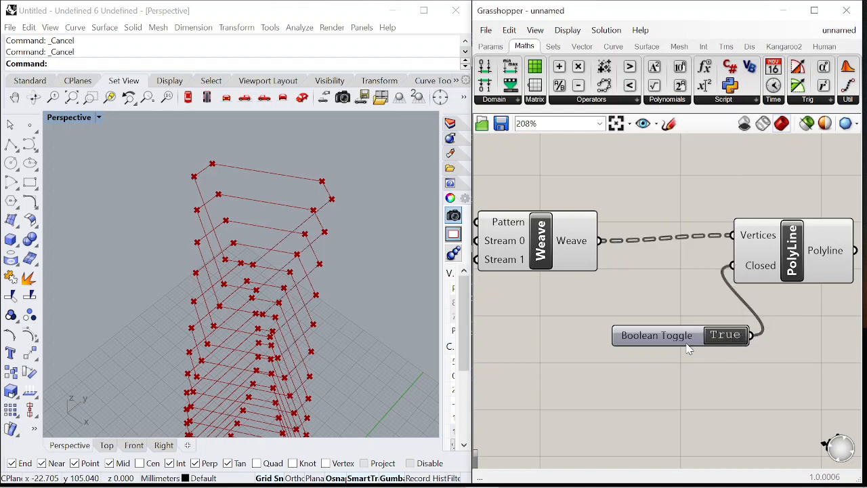
left_click(687, 343)
Raise the polygon's segment count slider to 5 and review the woven tower in the viewport
scroll(609, 319, "down", 6)
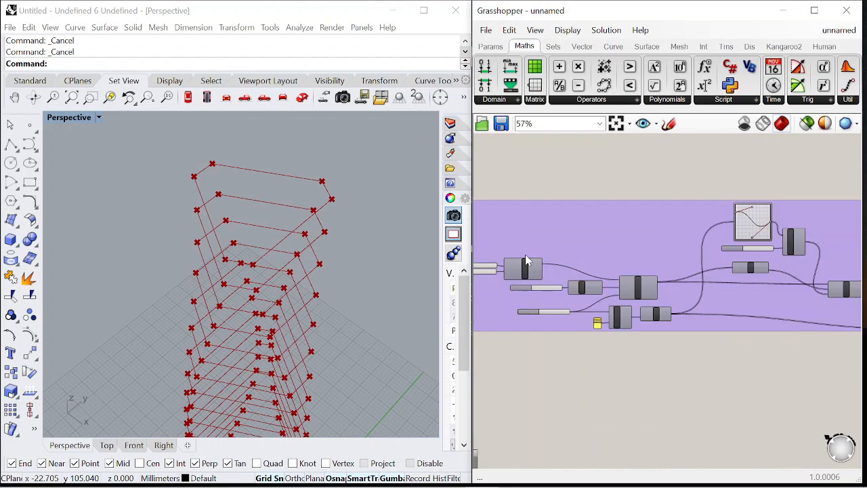
right_click_drag(527, 261, 604, 273)
scroll(602, 273, "down", 1)
scroll(221, 202, "down", 10)
scroll(237, 265, "up", 4)
right_click_drag(246, 265, 220, 275)
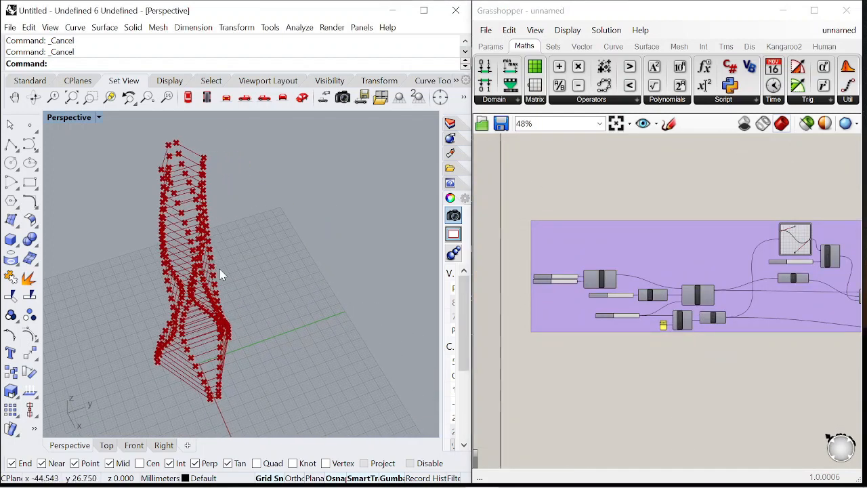
scroll(561, 291, "up", 5)
left_click_drag(561, 290, 613, 298)
scroll(613, 298, "down", 5)
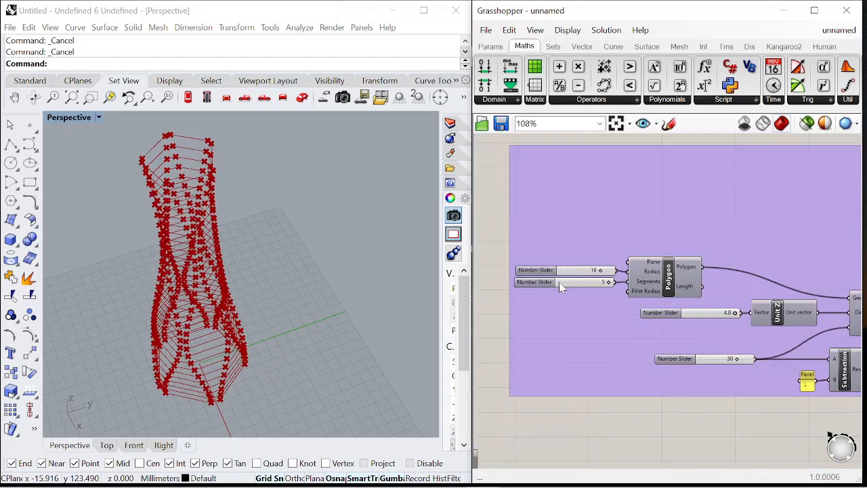
Set the minimum of the polygon's segment count slider to 3
scroll(534, 280, "up", 6)
double_click(533, 280)
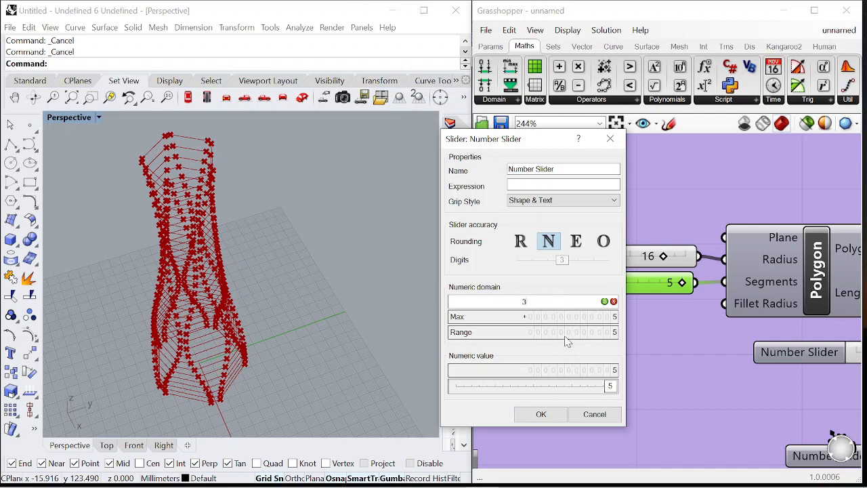
type("3")
key("Return")
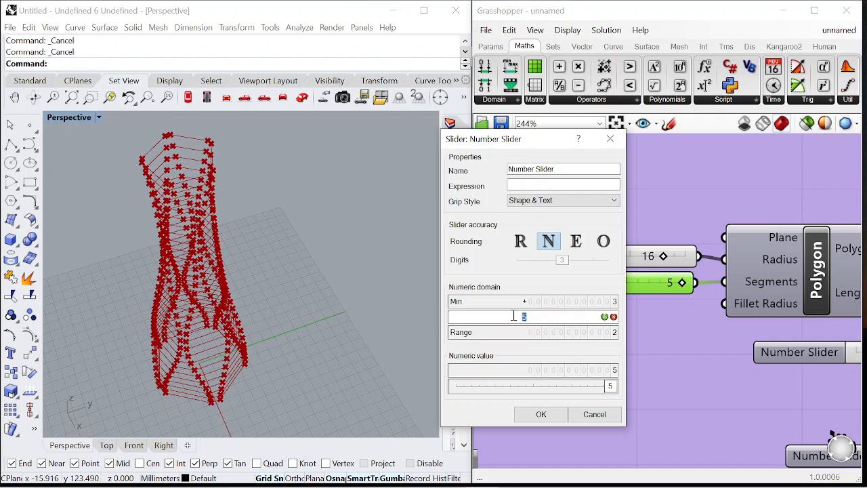
left_click(555, 417)
Lower the polygon's segment count slider and orbit the viewport to review the tower
left_click_drag(623, 285, 540, 291)
scroll(599, 258, "down", 1)
scroll(599, 257, "up", 3)
scroll(193, 266, "down", 2)
right_click_drag(192, 266, 203, 284)
scroll(269, 269, "up", 4)
scroll(205, 252, "down", 5)
scroll(201, 248, "up", 3)
scroll(632, 228, "down", 10)
scroll(687, 218, "down", 2)
scroll(799, 225, "up", 4)
scroll(620, 228, "up", 5)
Add a Curve parameter fed by the PolyLine output
left_click(637, 267)
scroll(598, 230, "down", 2)
scroll(697, 254, "up", 2)
left_click(698, 269)
double_click(696, 267)
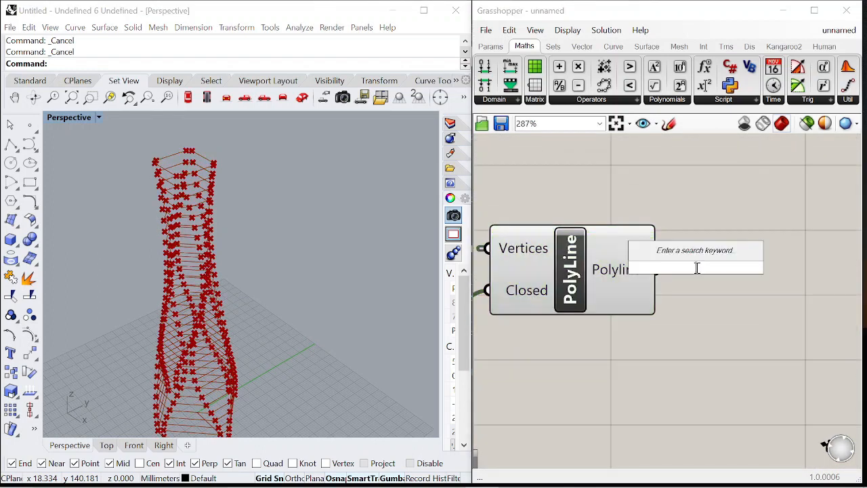
type("curve")
key("Return")
left_click_drag(681, 273, 702, 268)
scroll(735, 257, "down", 2)
right_click_drag(751, 301, 733, 273)
left_click(732, 273)
left_click_drag(718, 235, 732, 236)
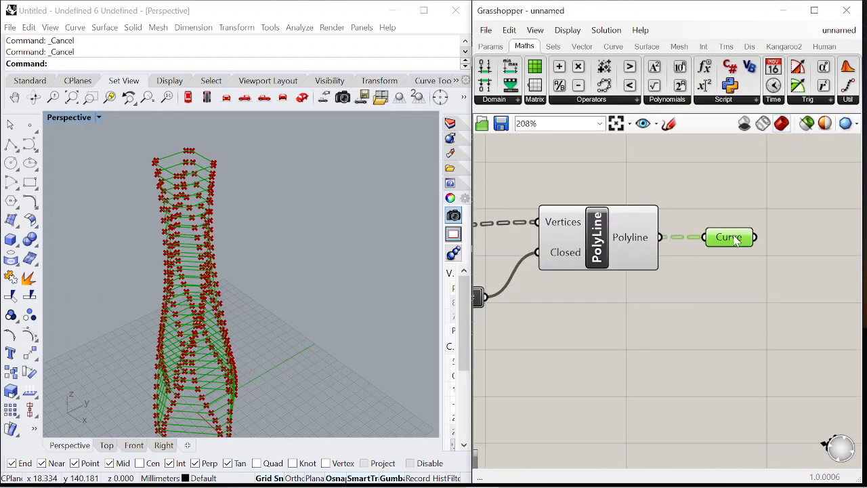
right_click_drag(802, 246, 734, 226)
Add a Surface parameter fed by the PolyLine output and delete the Curve parameter
double_click(651, 256)
type("s")
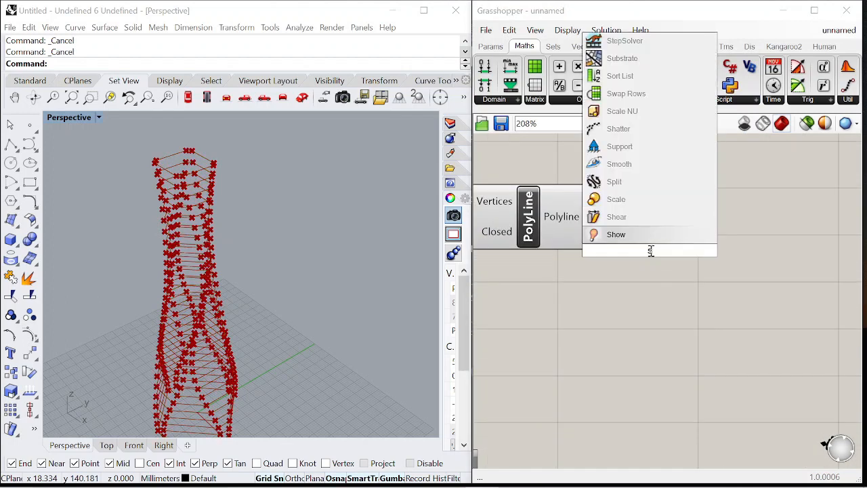
type("urf")
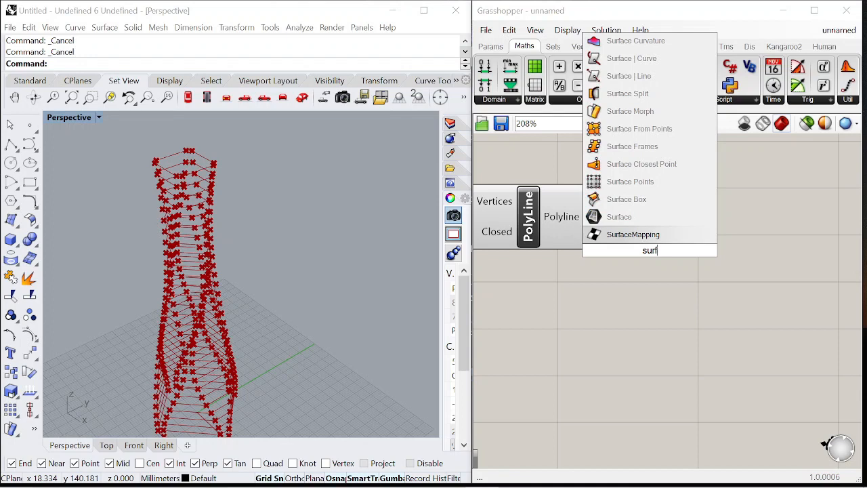
left_click(635, 221)
left_click(671, 221)
left_click_drag(618, 242, 679, 221)
key("Delete")
Add an Extrude component and connect the Surface parameter to its Base input
left_click(647, 278)
double_click(648, 278)
type("extrude")
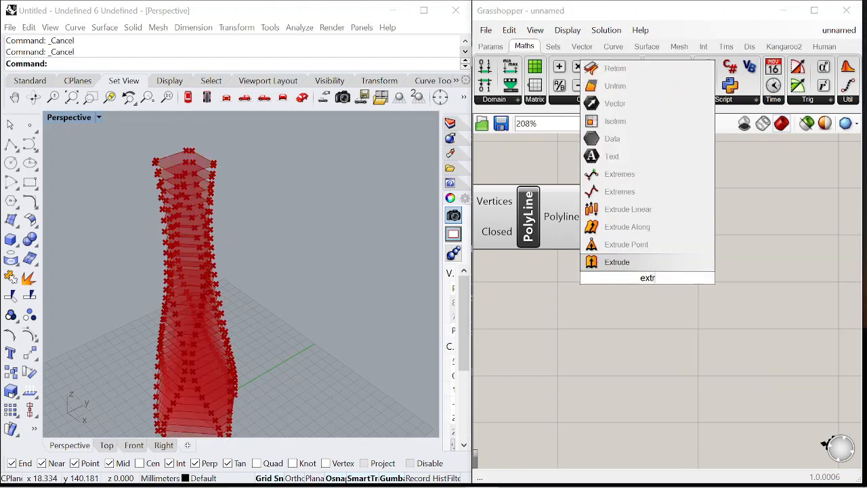
left_click(633, 262)
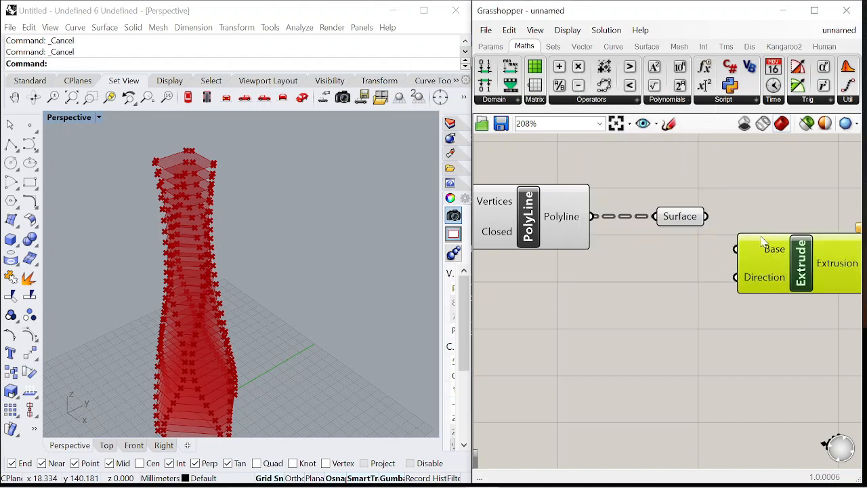
left_click_drag(735, 252, 736, 249)
Add a Unit Z vector driven by a 0.3 panel and connect it to the Extrude's Direction input
double_click(675, 295)
type("unit z")
key("Return")
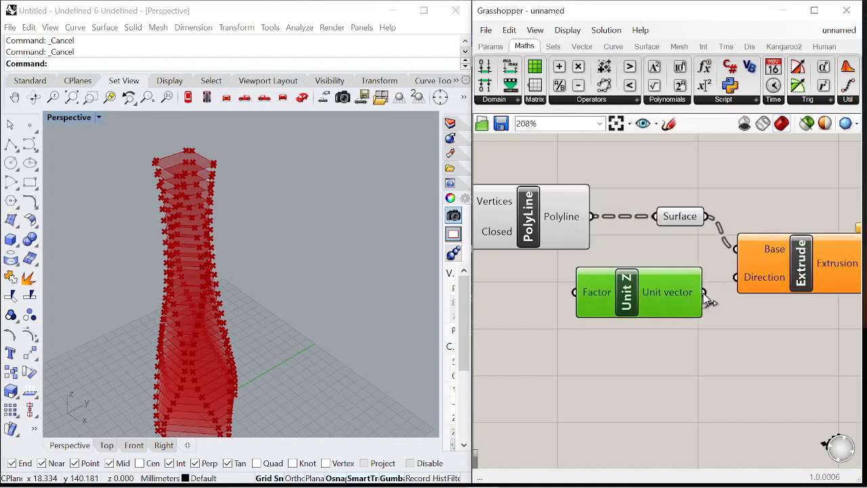
left_click_drag(706, 291, 735, 277)
right_click_drag(498, 321, 619, 306)
double_click(617, 302)
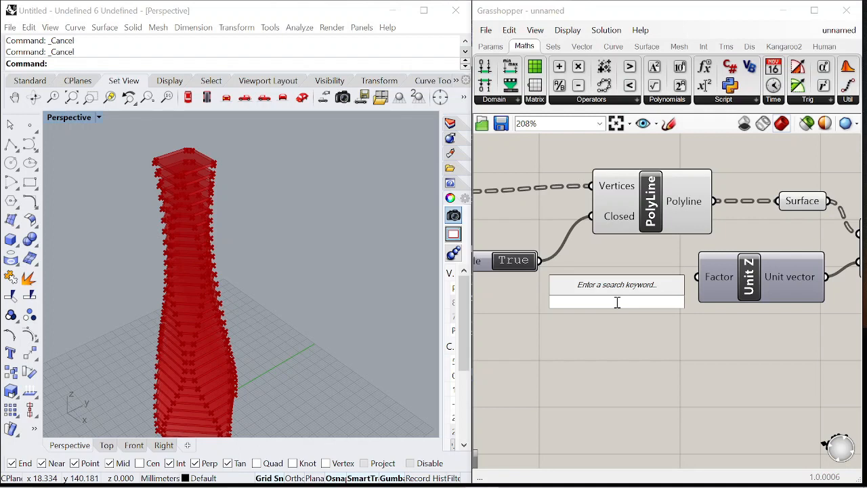
type("\"0.3")
key("Return")
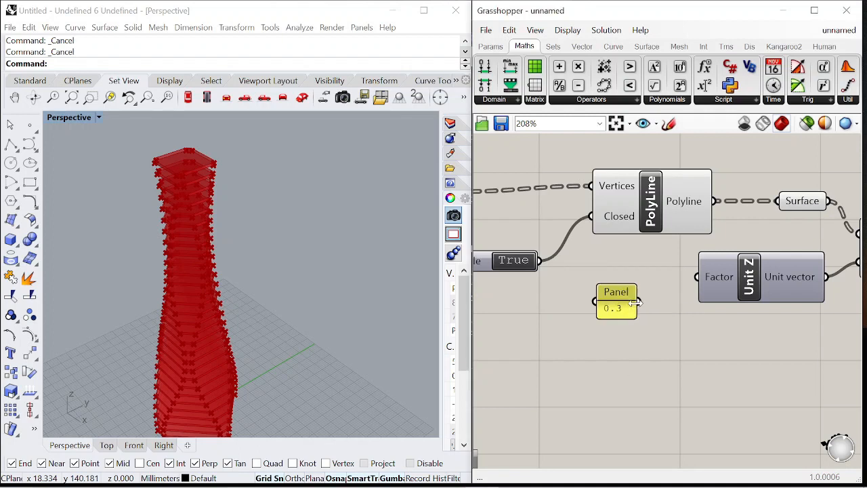
left_click_drag(627, 289, 655, 266)
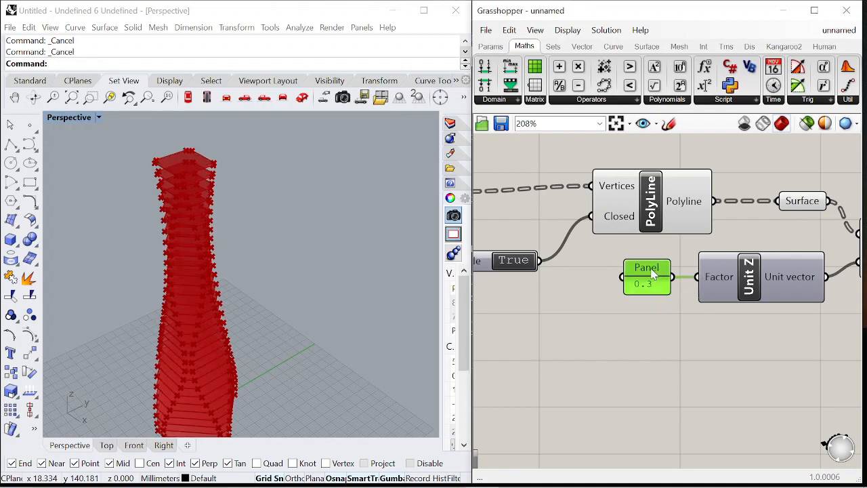
Turn off the PolyLine's preview so only the extruded floor slabs show
scroll(694, 221, "down", 5)
left_click_drag(756, 296, 570, 183)
right_click(632, 164)
left_click(675, 184)
scroll(210, 172, "down", 5)
scroll(208, 169, "up", 4)
right_click_drag(206, 237, 238, 212)
scroll(701, 198, "down", 5)
scroll(677, 205, "up", 9)
right_click_drag(590, 211, 640, 224)
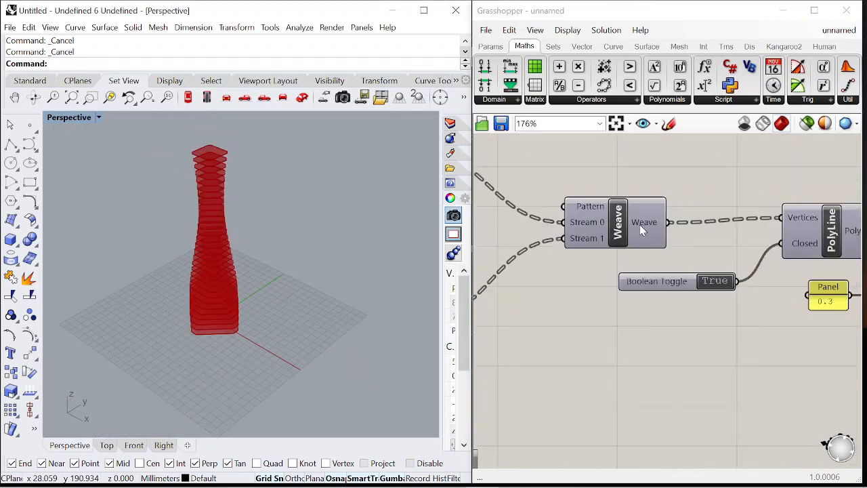
right_click_drag(703, 169, 625, 209)
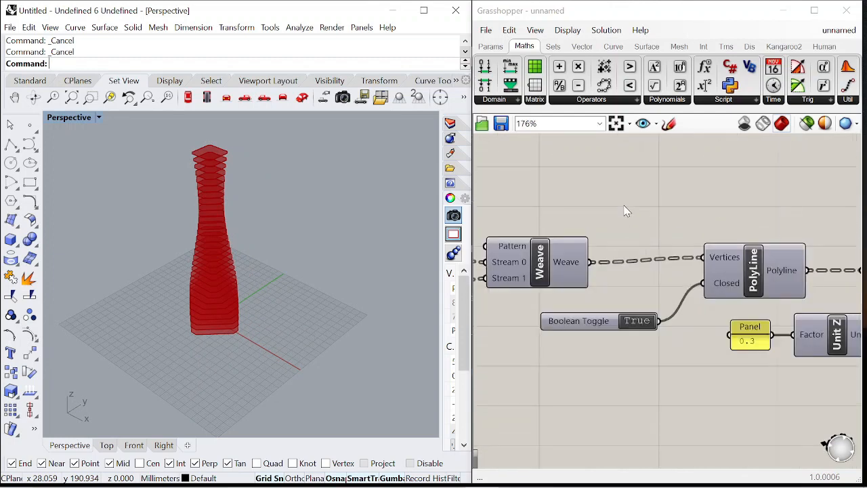
Add a Flip Matrix component fed by the Weave output
double_click(626, 212)
type("flip")
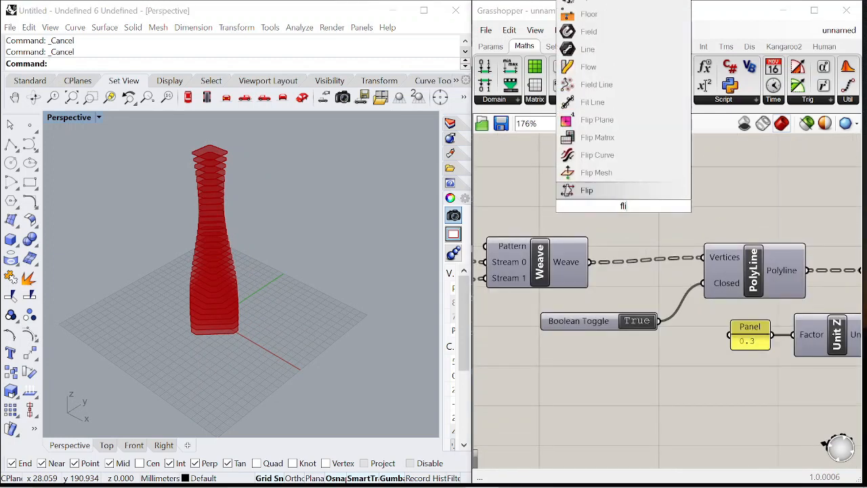
left_click(599, 162)
left_click_drag(591, 261, 587, 192)
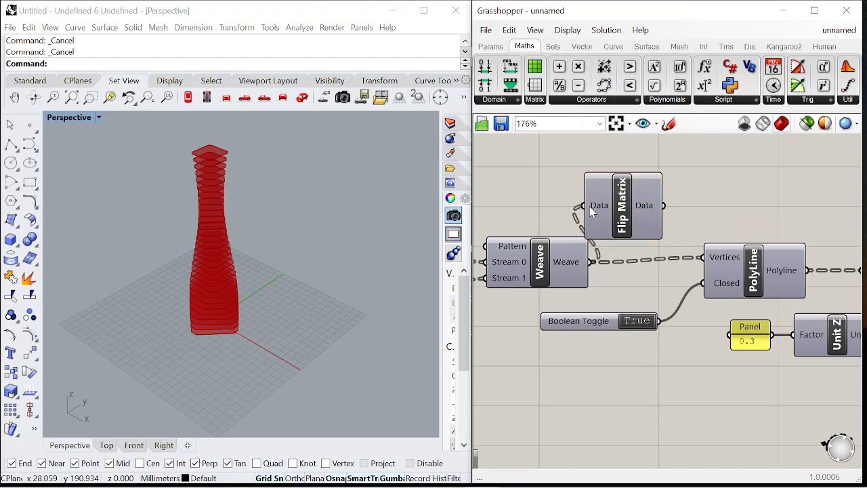
left_click_drag(643, 205, 682, 197)
Add an Interpolate curve component with the Flip Matrix data as its vertices
scroll(681, 191, "down", 4)
scroll(697, 178, "up", 4)
left_click(698, 177)
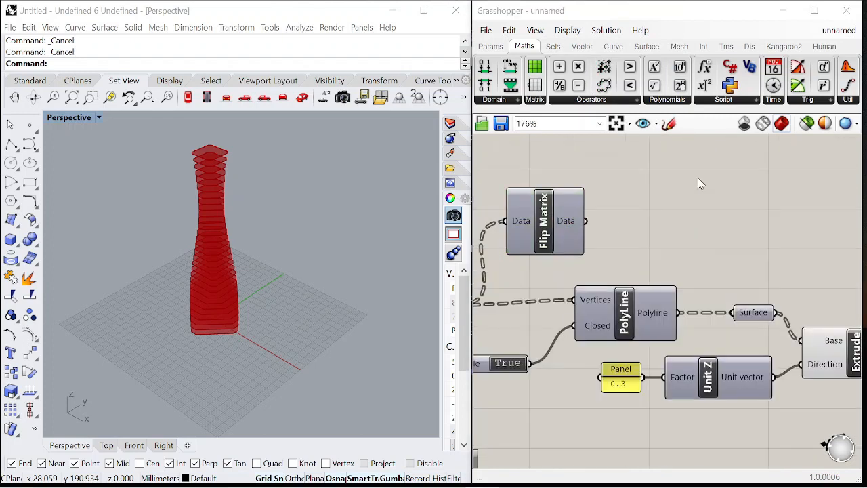
double_click(698, 178)
type("interp")
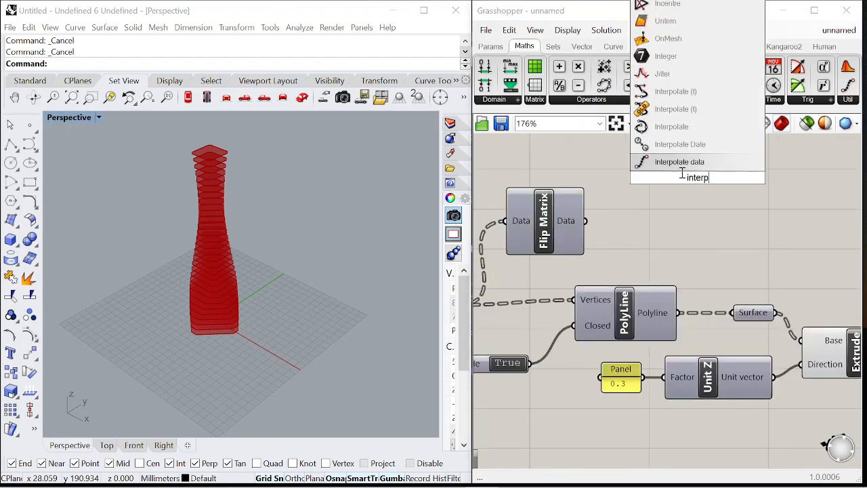
left_click(660, 126)
left_click_drag(587, 224, 642, 153)
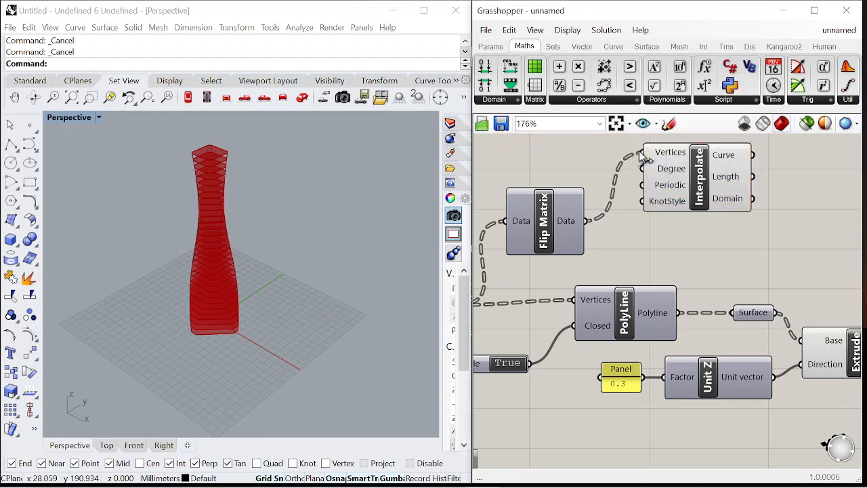
scroll(652, 194, "down", 2)
left_click(663, 194)
scroll(196, 244, "up", 4)
right_click_drag(208, 263, 321, 273)
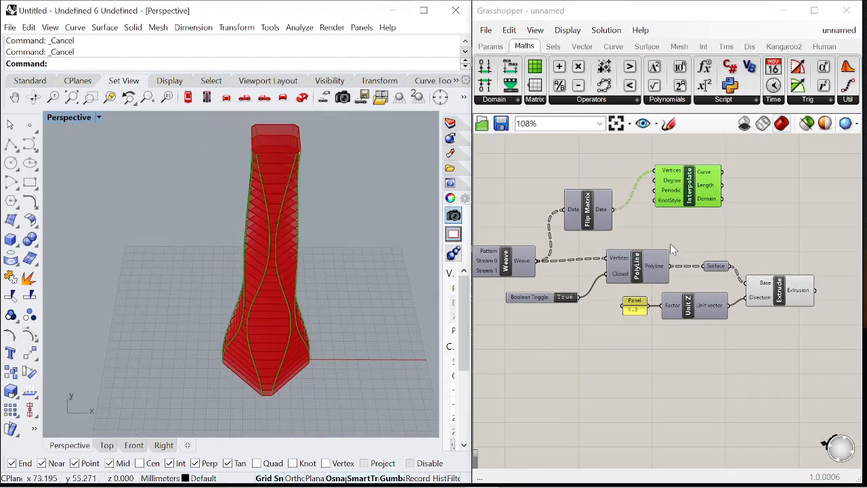
scroll(672, 243, "down", 2)
scroll(730, 222, "up", 2)
Add a Pipe around the interpolated curves with a 0.5 panel as its radius
double_click(730, 227)
type("pipe")
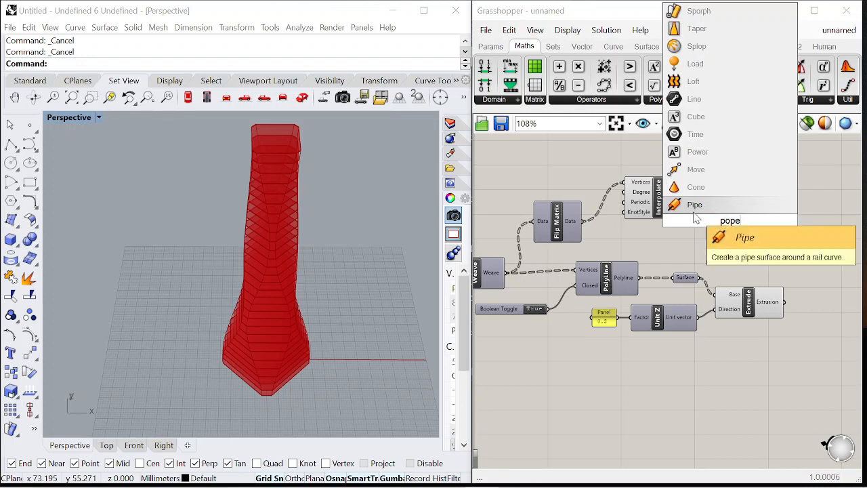
key("Return")
scroll(699, 196, "up", 1)
left_click_drag(690, 182, 706, 214)
left_click(719, 225)
scroll(719, 225, "up", 2)
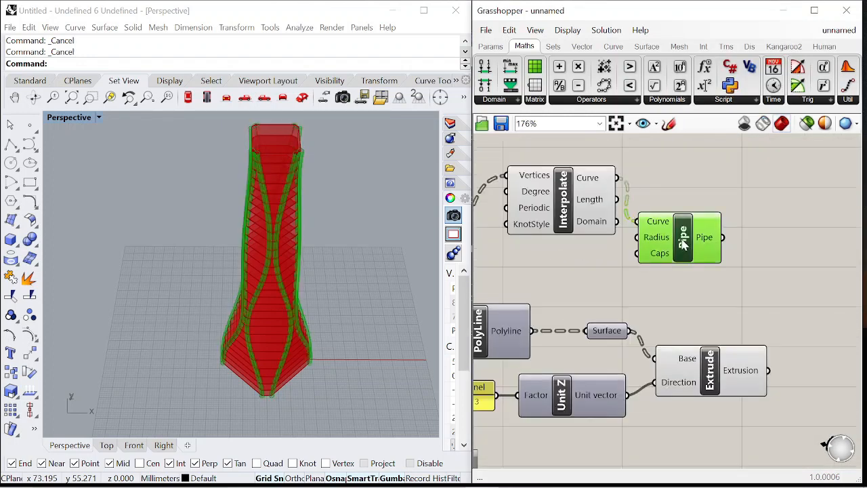
left_click(658, 218)
double_click(657, 271)
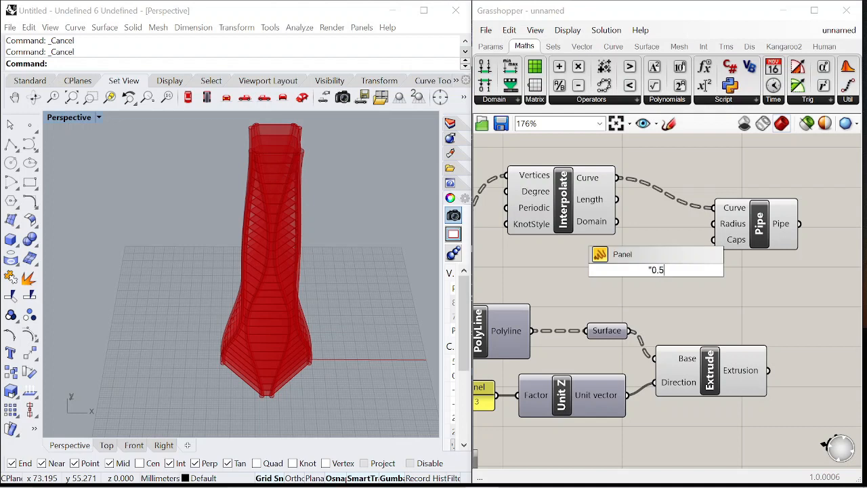
key("Return")
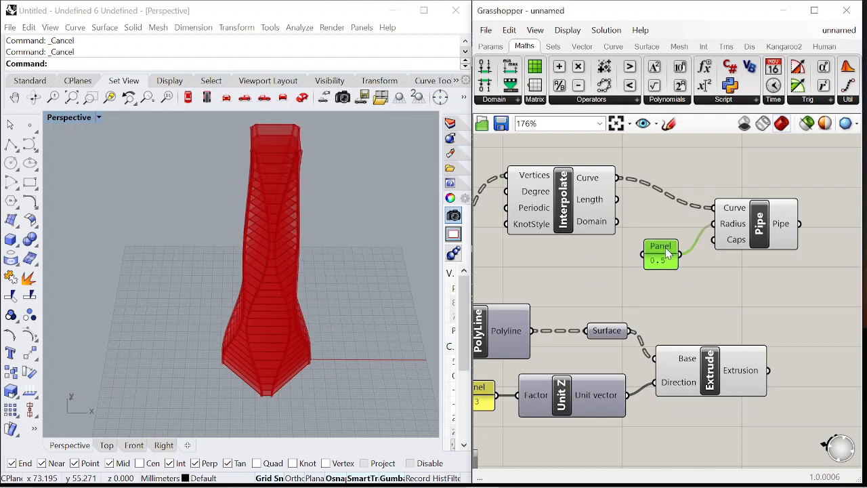
Turn off the Interpolate component's preview
left_click(589, 212)
right_click(675, 155)
left_click(728, 177)
left_click(652, 220)
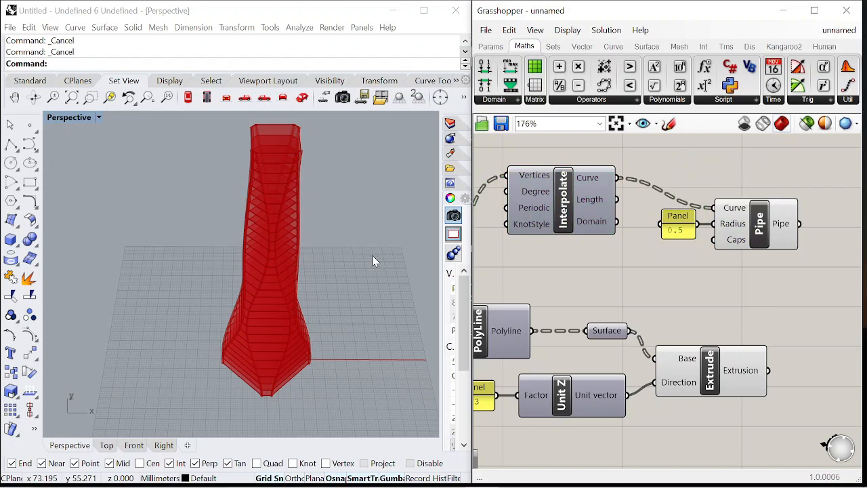
scroll(615, 218, "down", 5)
scroll(673, 238, "up", 4)
Add Custom Preview components for the pipes and the extrusion and turn off their original previews
double_click(716, 216)
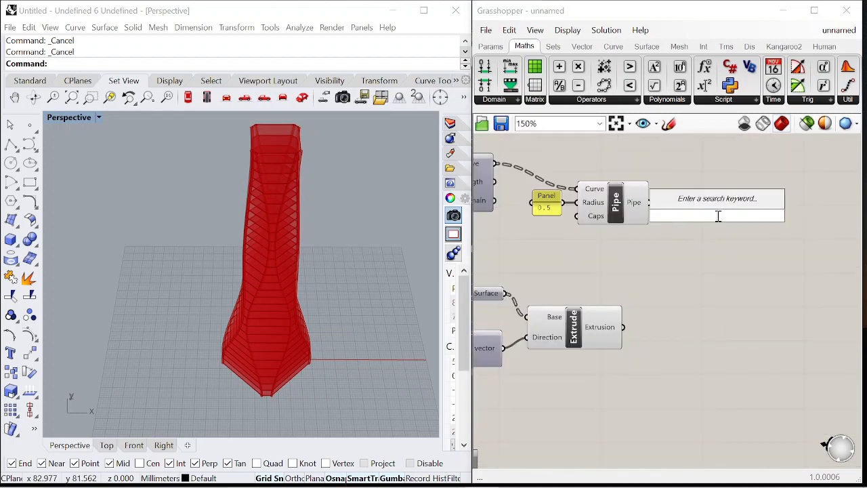
type("prev")
left_click(678, 200)
mouse_move(673, 207)
left_mouse_down()
mouse_move(686, 196)
mouse_move(683, 202)
left_mouse_up()
left_click(617, 201)
right_click(613, 160)
left_click(650, 183)
left_click(580, 338)
right_click(591, 258)
left_click(631, 279)
left_click_drag(708, 230, 774, 263)
left_click(675, 265)
right_click_drag(716, 321, 674, 298)
Add Colour Swatches and connect them to the Material inputs of both Custom Previews
double_click(674, 298)
type("swatch")
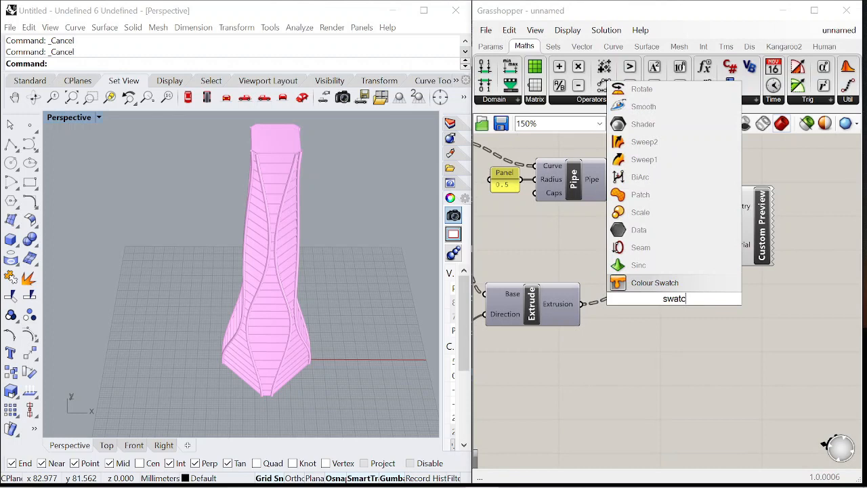
key("Return")
left_click_drag(717, 299, 751, 254)
left_click_drag(765, 325, 789, 281)
left_click_drag(795, 369, 728, 284)
left_click_drag(796, 294, 791, 427, "alt")
left_click_drag(767, 388, 767, 387)
left_click_drag(789, 282, 798, 261)
left_click(772, 244)
left_click_drag(774, 235, 776, 235)
scroll(786, 238, "down", 1)
right_click_drag(814, 238, 720, 242)
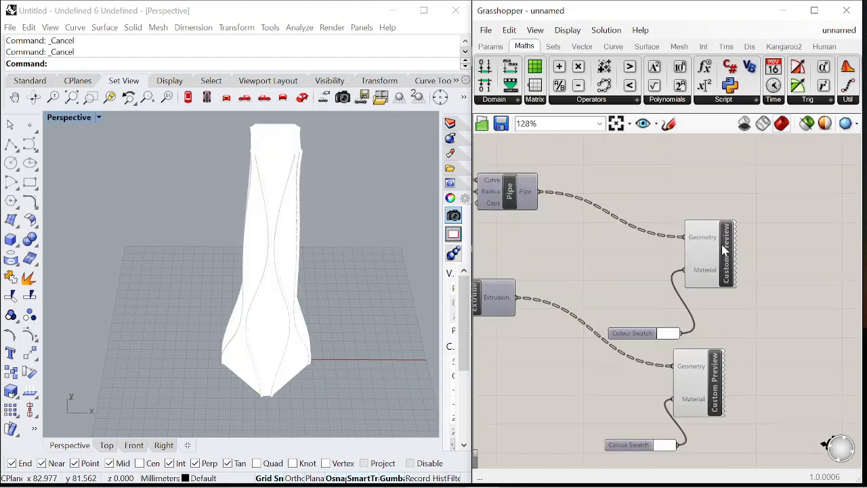
Rearrange the Custom Preview and Colour Swatch components on the canvas
left_click_drag(715, 248, 768, 200)
left_click_drag(633, 338, 661, 227)
left_click_drag(698, 382, 762, 301)
left_click_drag(628, 445, 652, 373)
left_click(641, 366)
scroll(654, 339, "down", 2)
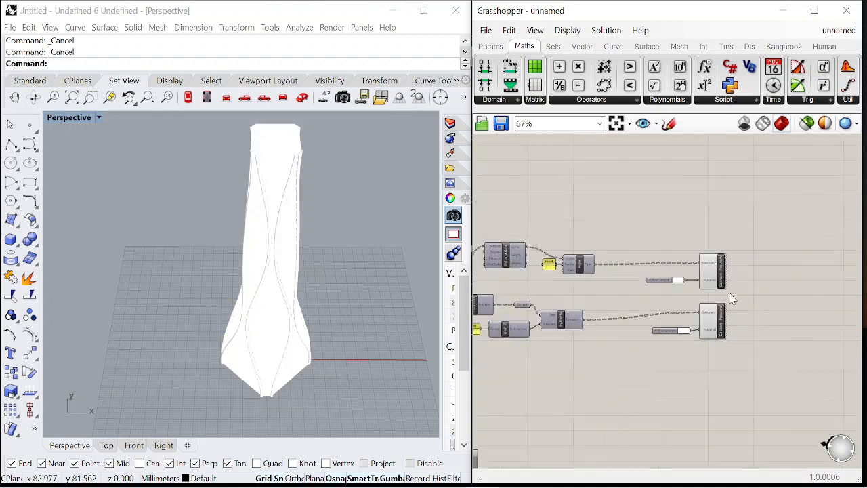
scroll(729, 284, "up", 3)
Set the pipes' Colour Swatch to blue
left_click(599, 263)
mouse_move(704, 310)
left_mouse_down()
mouse_move(698, 357)
mouse_move(702, 336)
left_mouse_up()
left_click_drag(705, 398, 724, 370)
left_click_drag(720, 319, 645, 312)
left_click(624, 478)
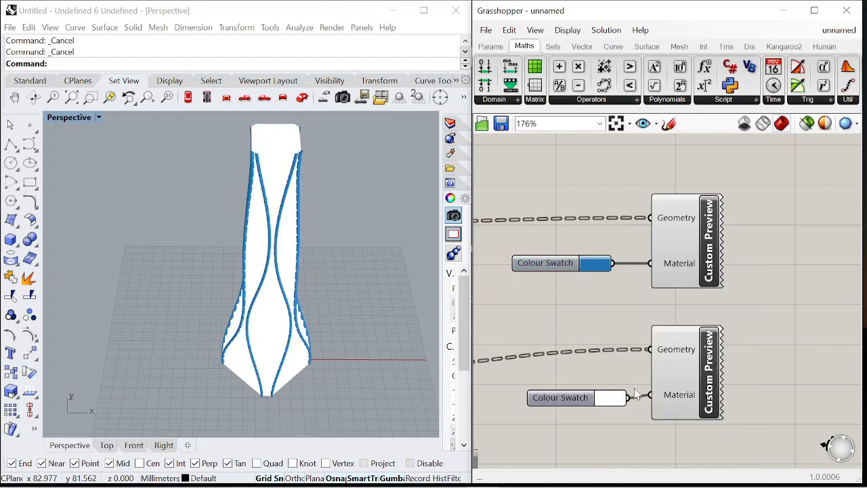
Open the extrusion's Colour Swatch to adjust its colour
double_click(605, 407)
left_click(574, 370)
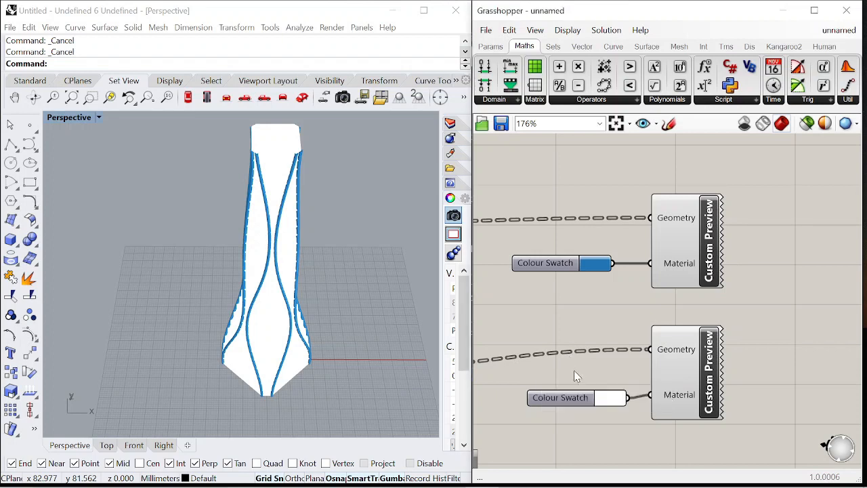
left_click(618, 404)
mouse_move(725, 310)
left_mouse_down()
mouse_move(703, 329)
mouse_move(722, 332)
mouse_move(714, 321)
left_mouse_up()
left_click(767, 206)
Orbit and zoom the viewport to review the coloured tower
scroll(285, 230, "up", 3)
scroll(286, 234, "down", 3)
right_click_drag(303, 277, 258, 221)
scroll(267, 210, "down", 5)
scroll(268, 230, "up", 7)
right_click_drag(269, 270, 280, 292)
scroll(272, 191, "down", 5)
scroll(289, 234, "up", 4)
scroll(295, 238, "down", 2)
scroll(796, 235, "down", 10)
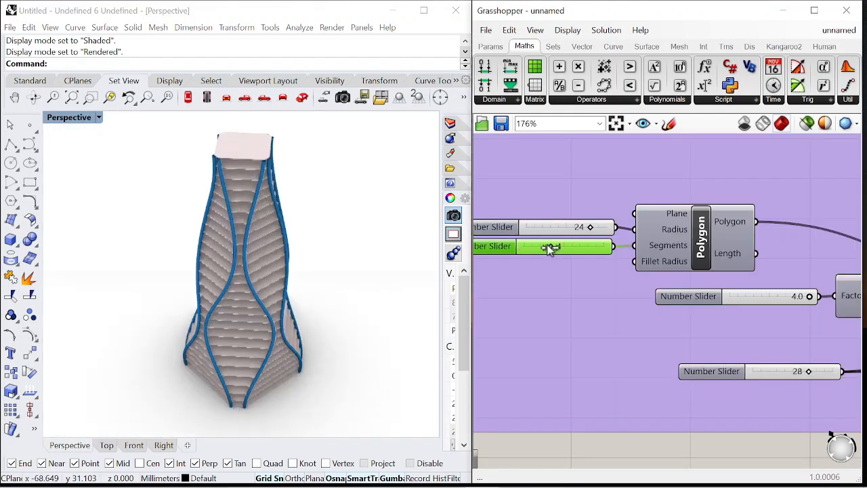
mouse_move(551, 245)
left_mouse_down()
mouse_move(600, 246)
mouse_move(551, 246)
left_mouse_up()
scroll(301, 291, "up", 2)
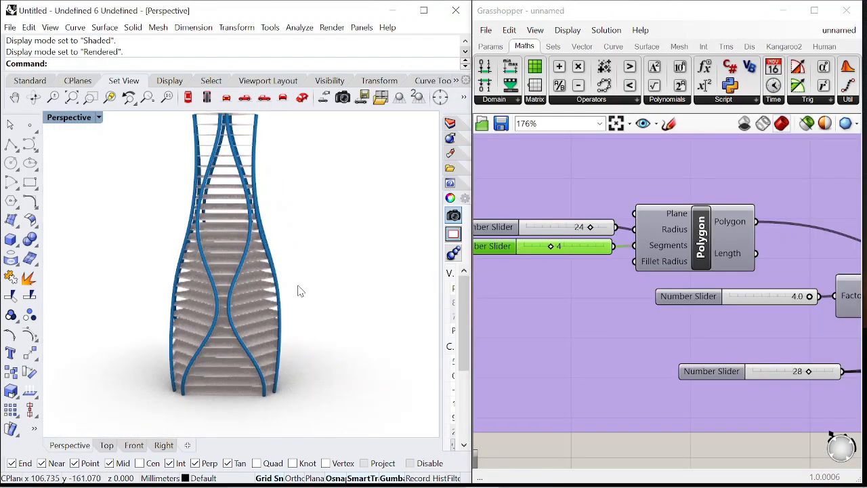
Reshape the Graph Mapper's Bezier curve by moving its handles to change the tower's profile
right_click_drag(301, 291, 333, 280)
scroll(572, 292, "down", 5)
scroll(679, 335, "up", 6)
mouse_move(664, 312)
left_mouse_down()
mouse_move(654, 313)
mouse_move(671, 314)
left_mouse_up()
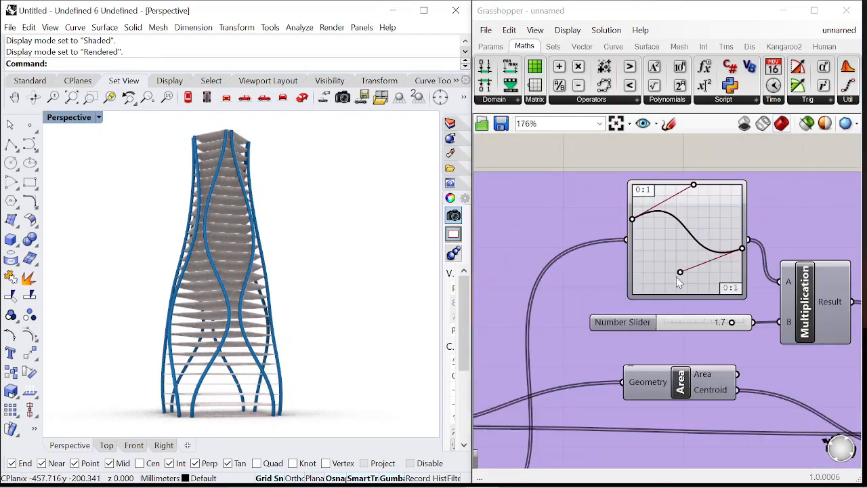
left_click_drag(680, 272, 717, 199)
left_click_drag(694, 184, 667, 294)
left_click_drag(632, 219, 632, 196)
left_click_drag(666, 293, 678, 288)
left_click_drag(716, 199, 737, 264)
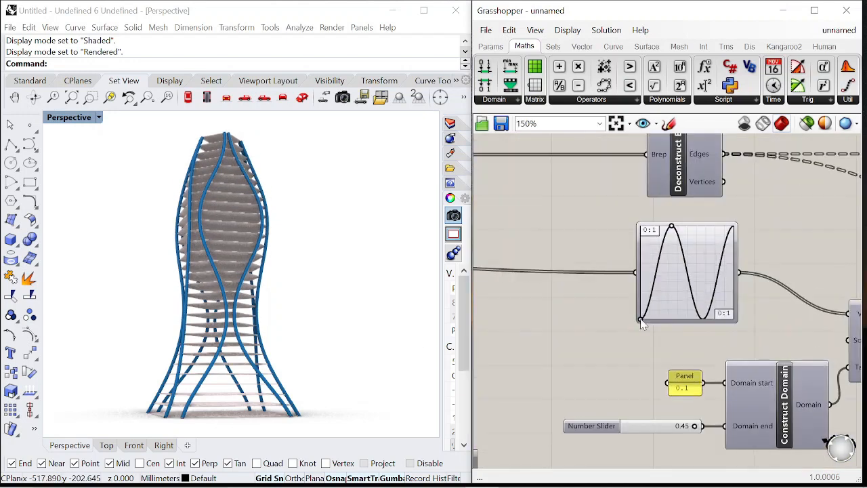
left_click_drag(641, 320, 598, 325)
left_click_drag(671, 226, 658, 212)
right_click_drag(265, 349, 248, 325)
left_click_drag(660, 226, 674, 222)
left_click_drag(641, 318, 650, 318)
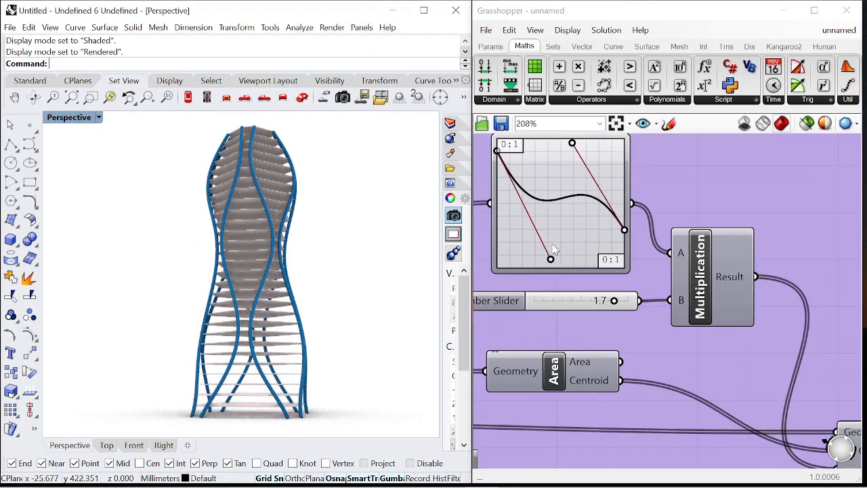
left_click_drag(552, 251, 554, 162)
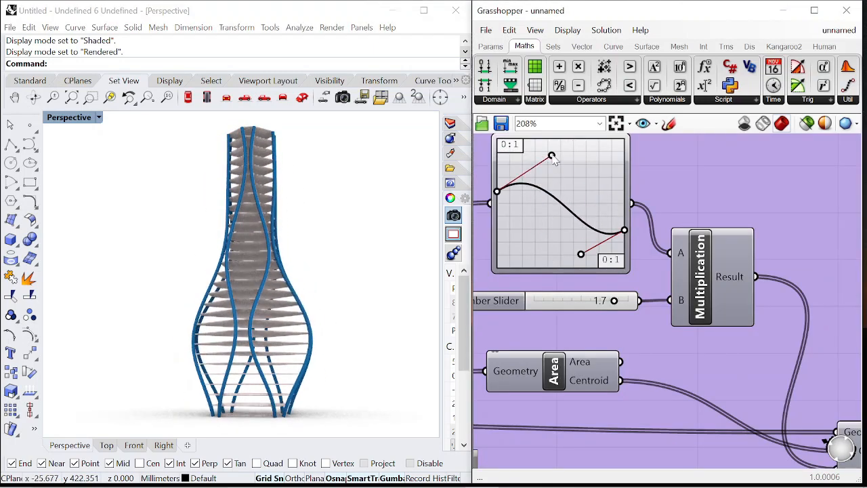
Set the Polygon's segment count to 4 with its slider
right_click_drag(369, 287, 370, 311)
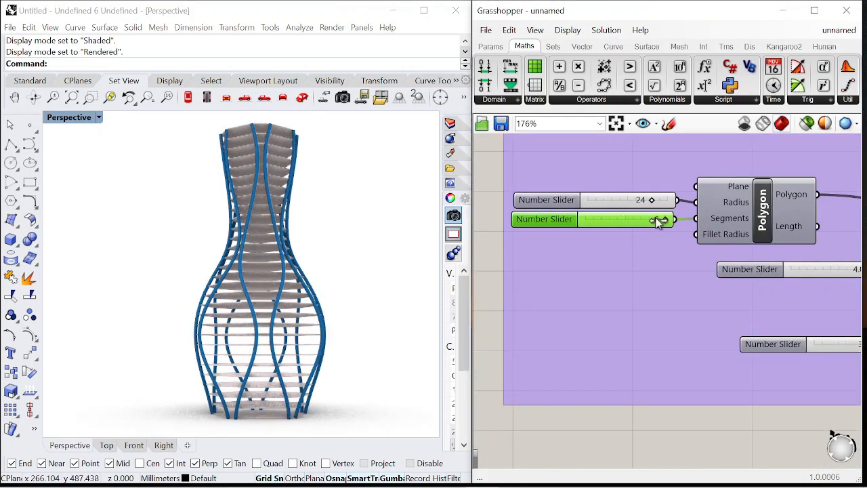
left_click_drag(616, 219, 586, 218)
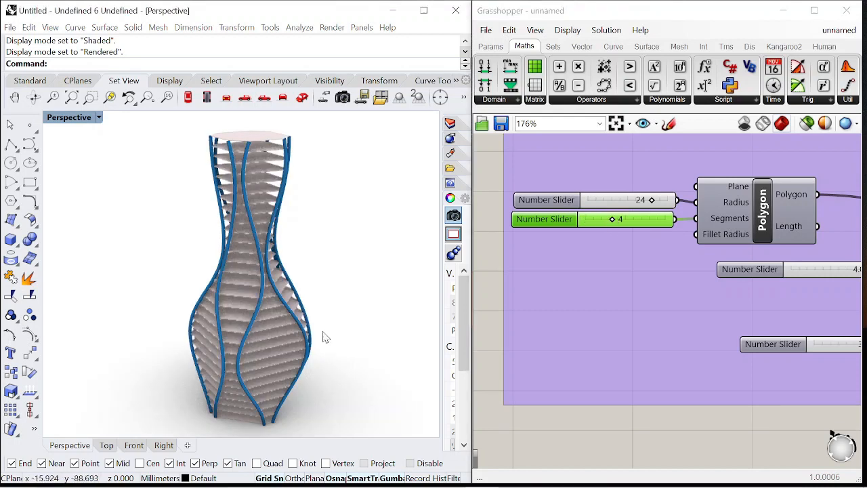
left_click_drag(623, 219, 595, 218)
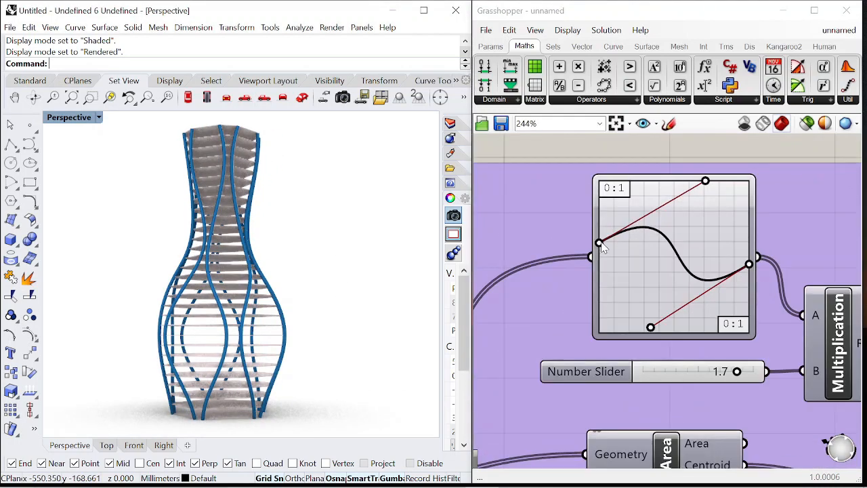
Move the Graph Mapper's Bezier handles again to alter the tower's bulging silhouette
left_click_drag(677, 182, 705, 178)
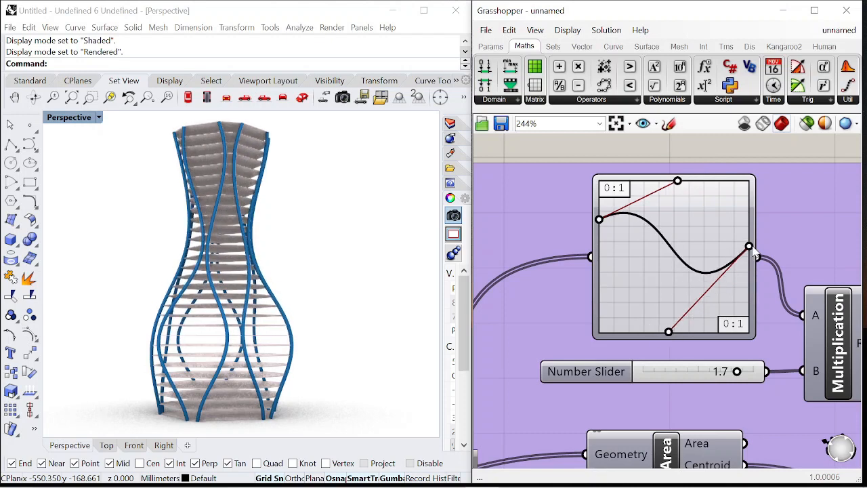
left_click_drag(669, 332, 656, 296)
right_click_drag(288, 339, 339, 328)
right_click_drag(684, 410, 638, 314)
left_click_drag(691, 276, 662, 276)
right_click_drag(291, 288, 308, 257)
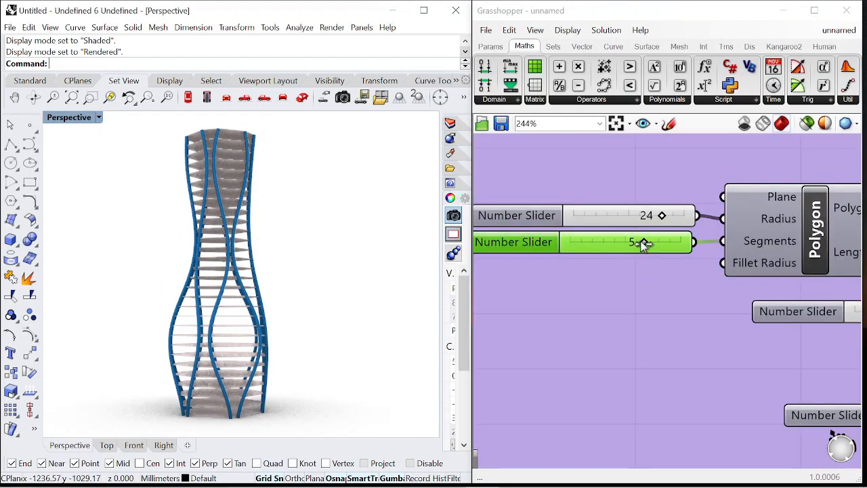
left_click_drag(644, 242, 607, 242)
left_click_drag(658, 215, 685, 215)
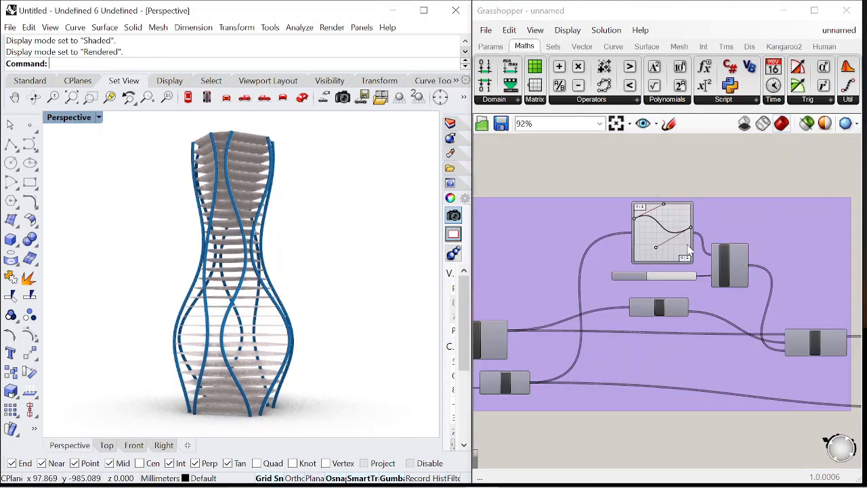
Raise the end handle of the Bezier Graph Mapper feeding the Multiplication component to vary the curvature
scroll(701, 243, "up", 3)
left_click_drag(620, 298, 585, 299)
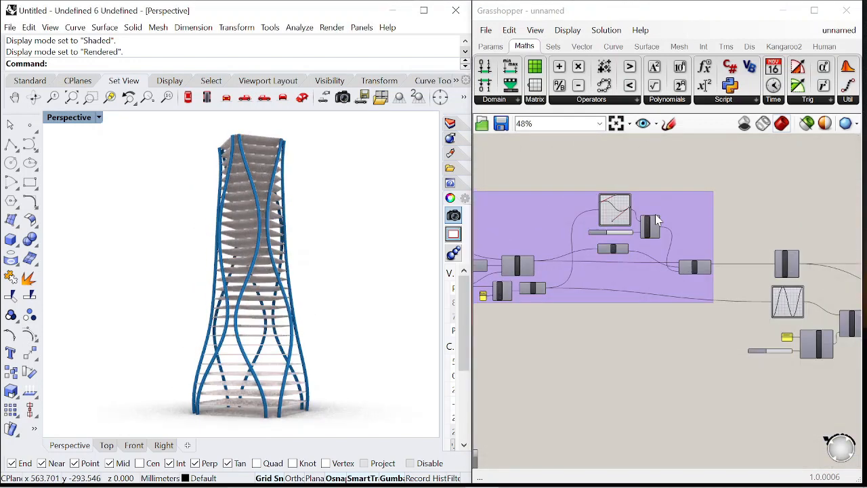
scroll(605, 264, "up", 5)
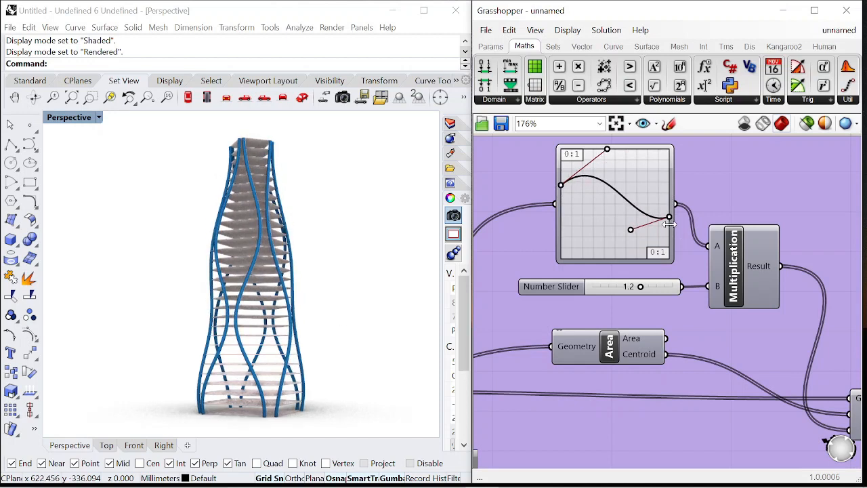
left_click_drag(609, 251, 612, 250)
left_click_drag(669, 230, 670, 202)
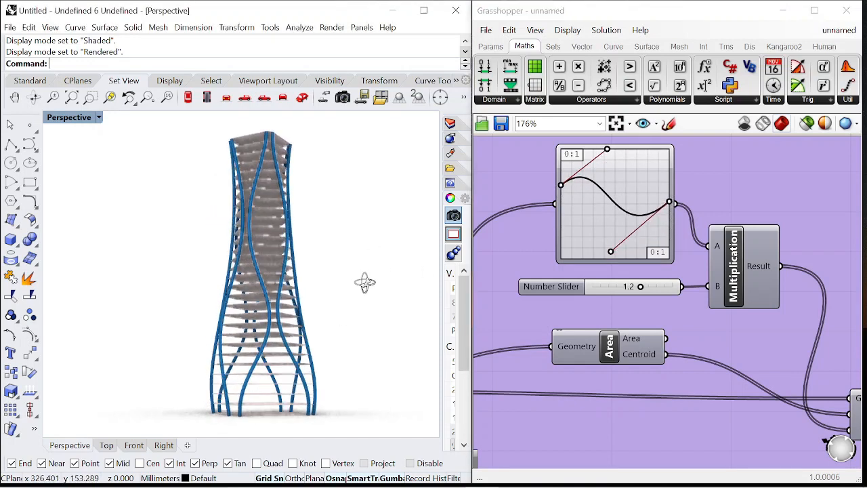
Increase the Polygon's segment count with its slider and orbit the viewport to review the tower
right_click_drag(364, 283, 328, 283)
scroll(708, 227, "down", 9)
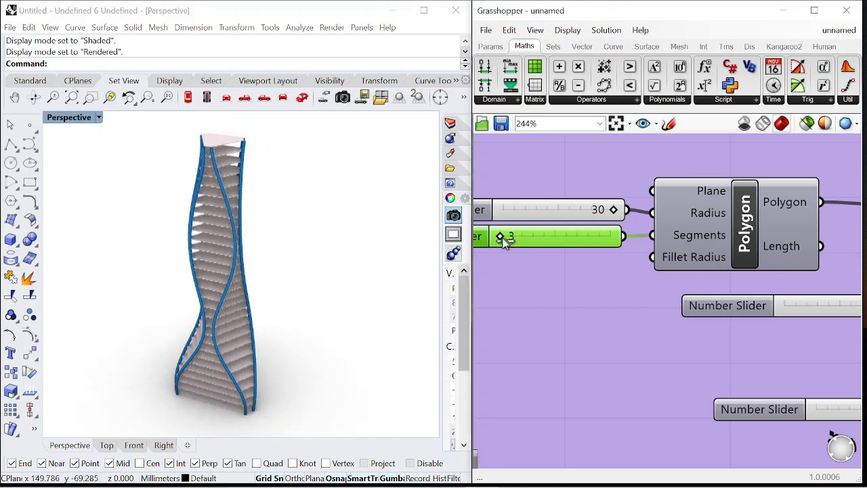
left_click_drag(504, 238, 575, 241)
right_click_drag(420, 295, 292, 316)
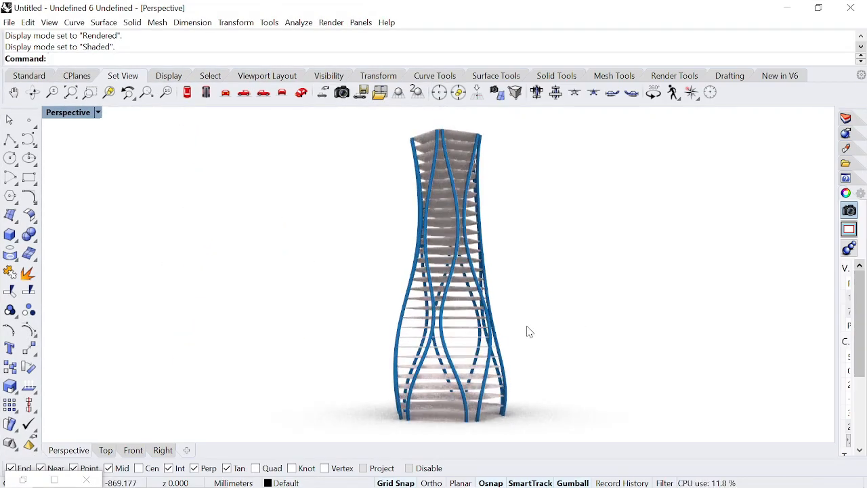